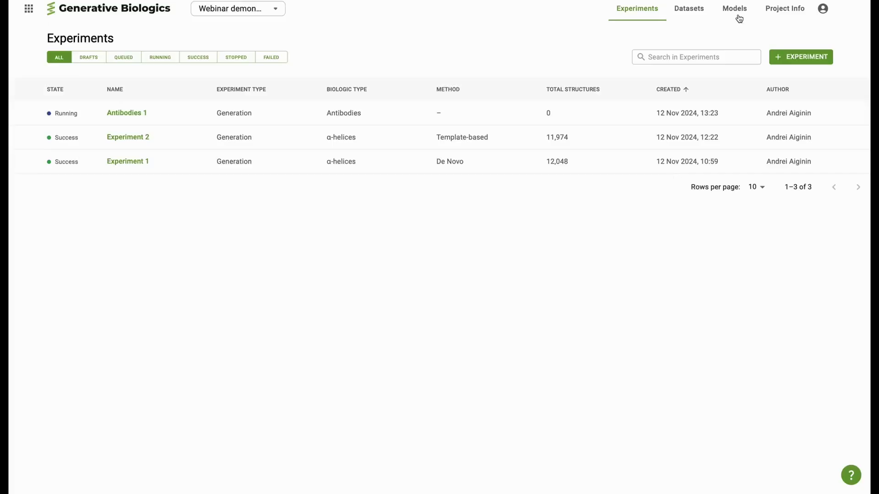
# From the Models section, start a new training job named Training model 1.
pyautogui.click(738, 17)
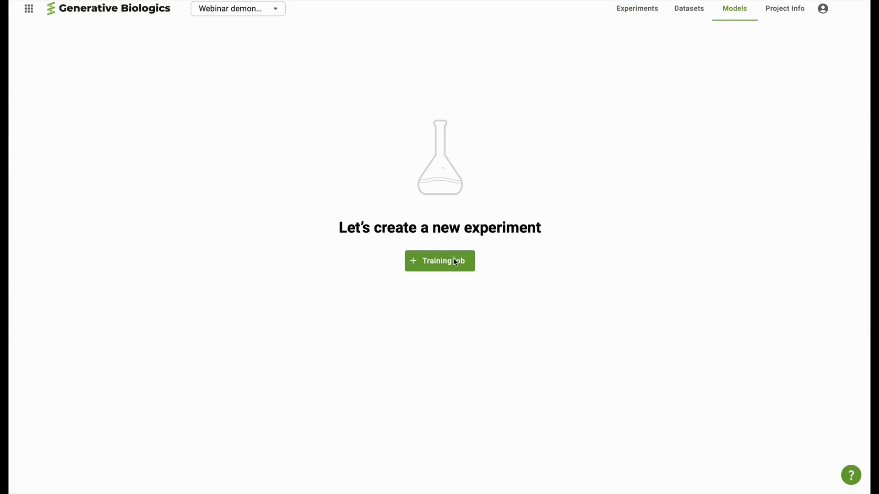
pyautogui.click(454, 261)
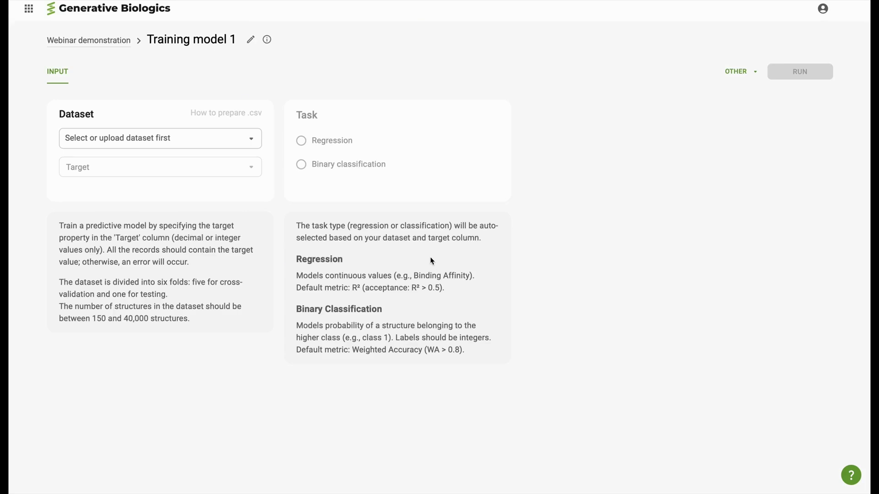
pyautogui.click(204, 115)
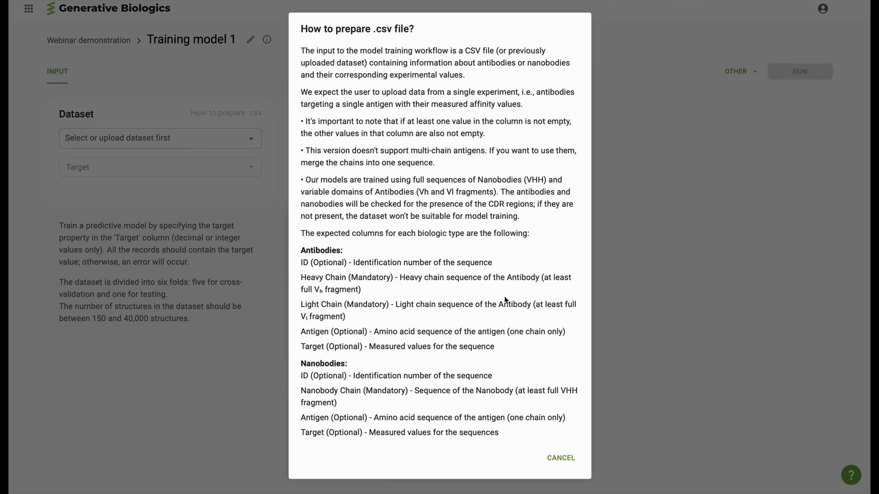
pyautogui.click(555, 458)
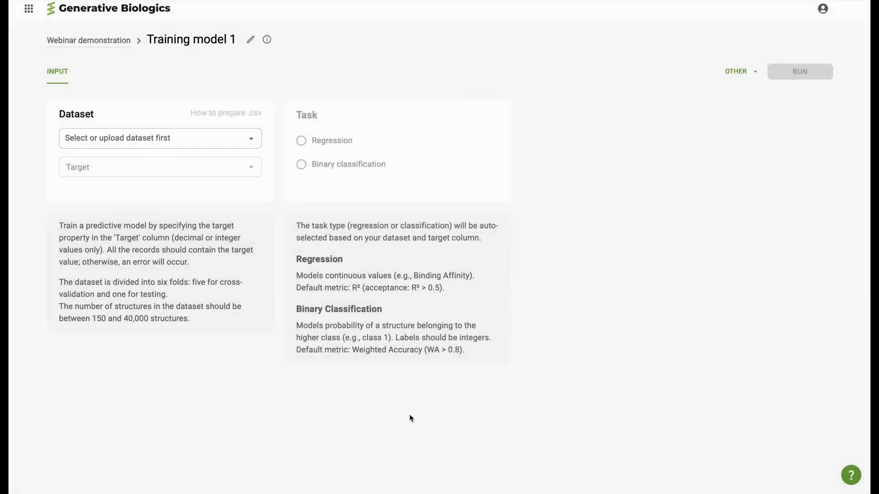
# Add a new training dataset by uploading the file 'Antibody experimental dataset.csv'.
pyautogui.click(237, 145)
pyautogui.click(193, 167)
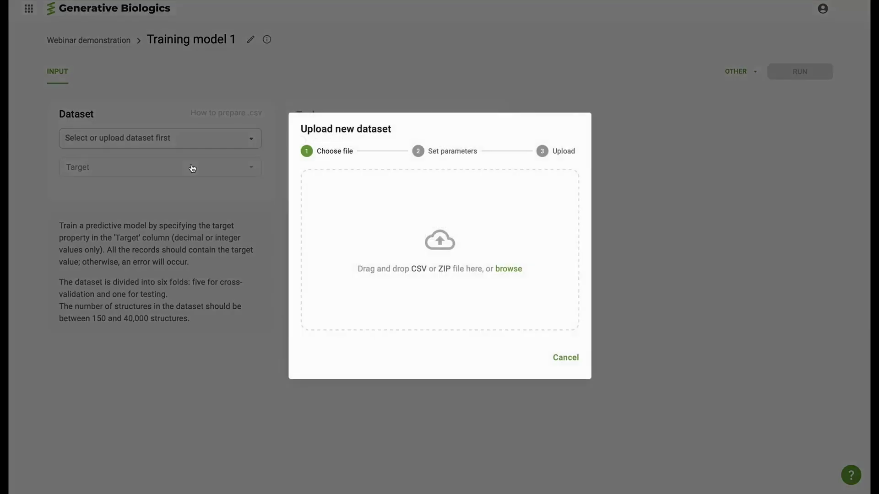
pyautogui.click(505, 270)
pyautogui.click(362, 189)
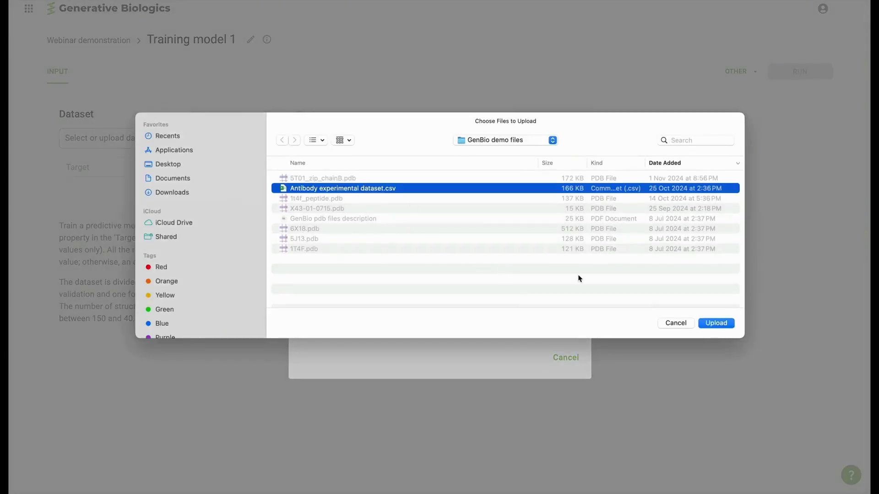
pyautogui.click(708, 323)
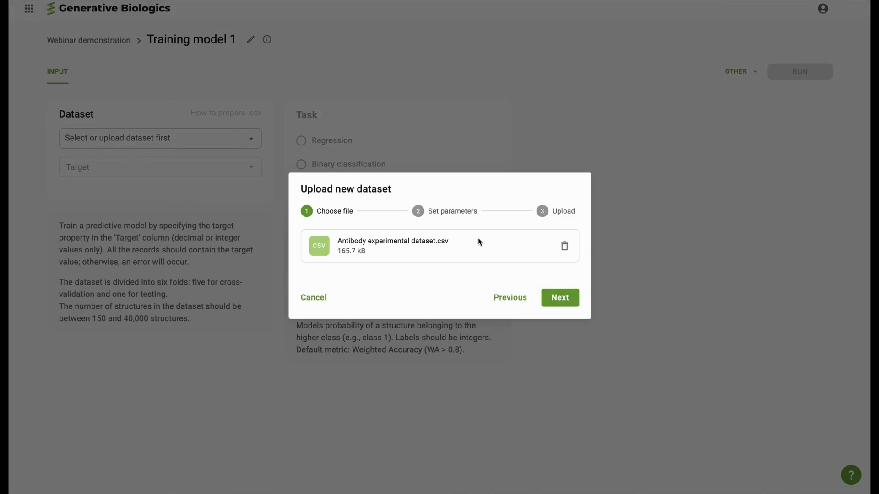
# Set biologic type Antibodies, map heavy chain, light chain and Antigen columns, then upload.
pyautogui.click(546, 303)
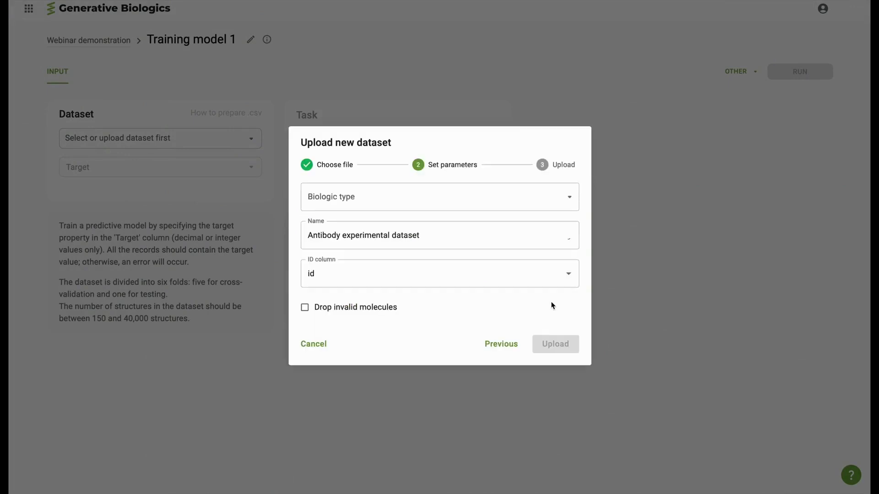
pyautogui.click(452, 199)
pyautogui.click(420, 225)
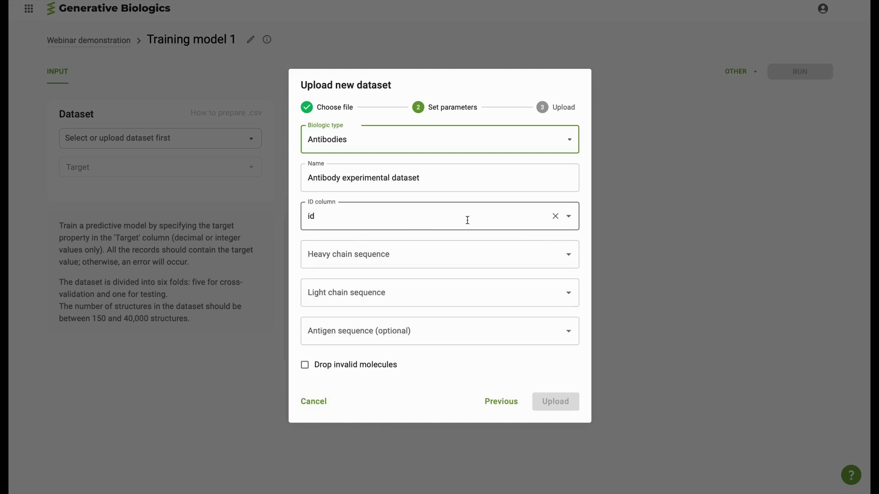
pyautogui.click(485, 255)
pyautogui.click(431, 301)
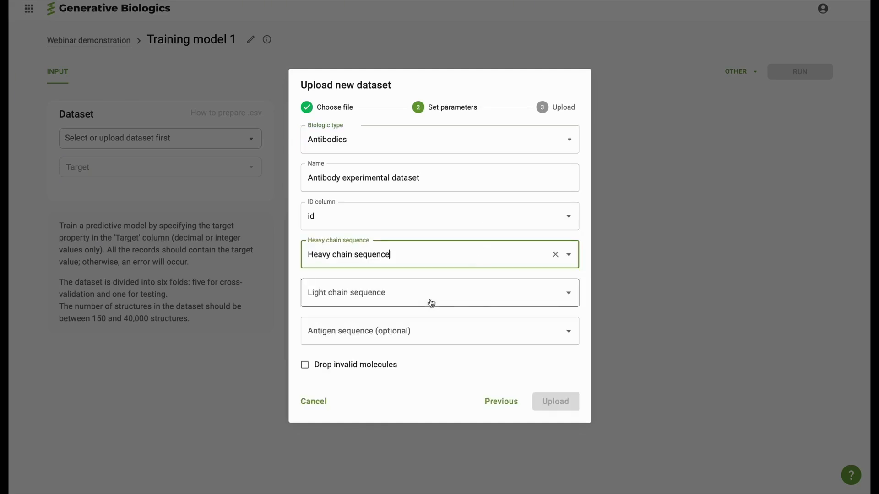
pyautogui.click(431, 302)
pyautogui.click(391, 358)
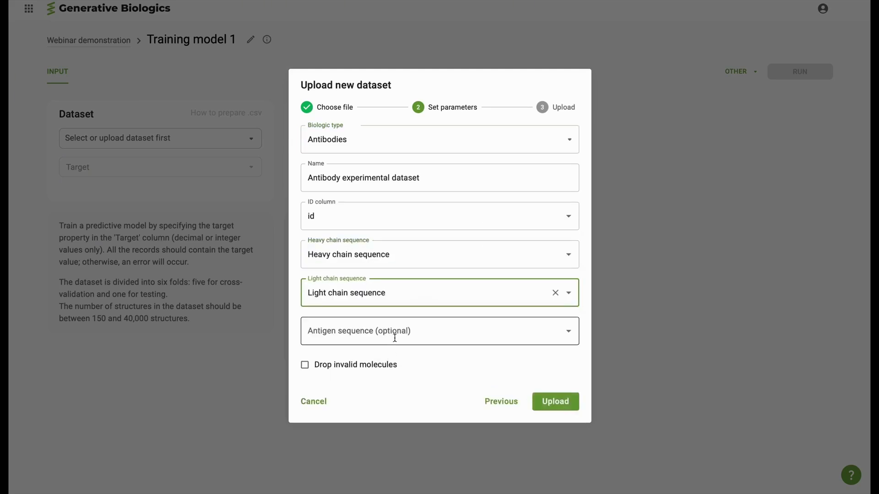
pyautogui.click(394, 338)
pyautogui.click(339, 465)
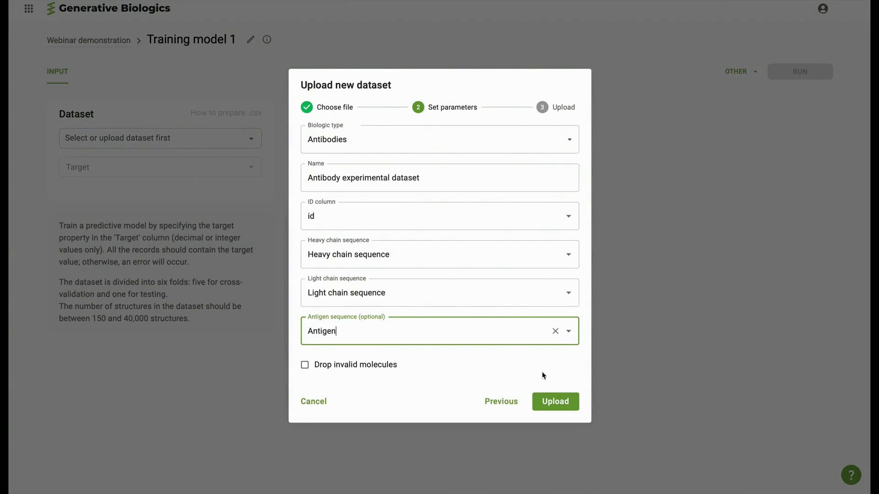
pyautogui.click(555, 400)
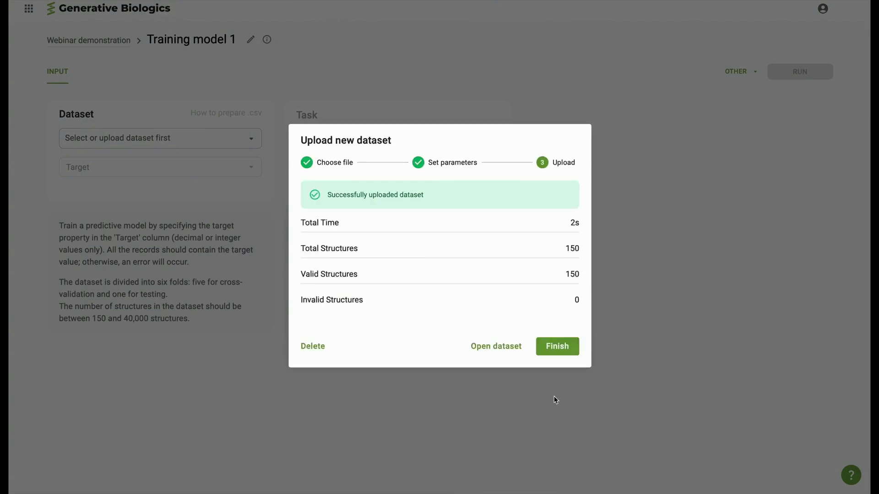
# Use the Antibody experimental dataset in Training model 1 with Affinity as the target property.
pyautogui.click(554, 356)
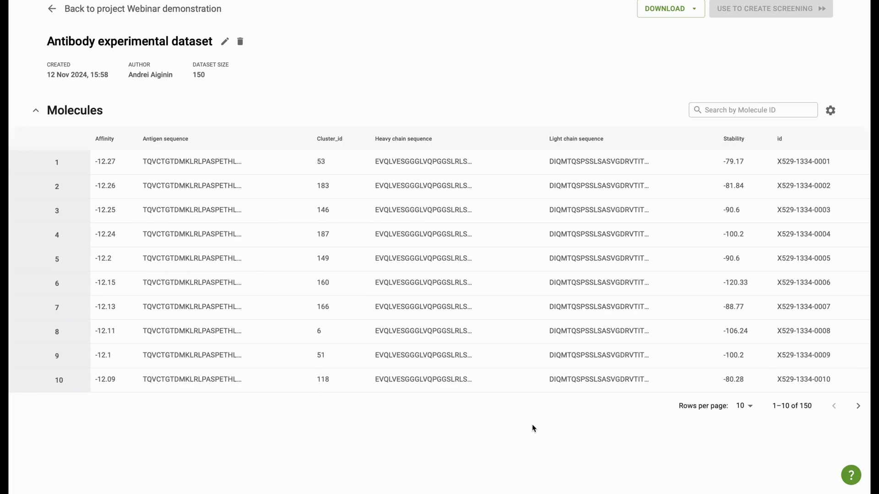
pyautogui.click(823, 1)
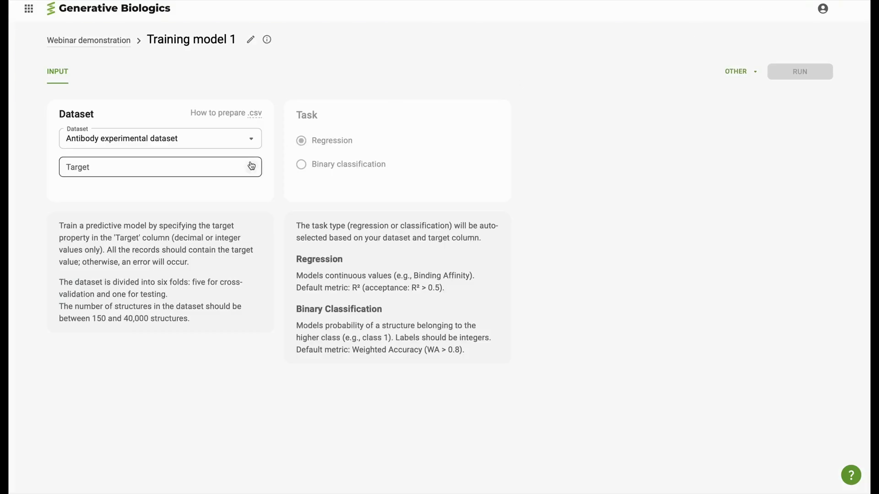
pyautogui.click(229, 170)
pyautogui.click(210, 190)
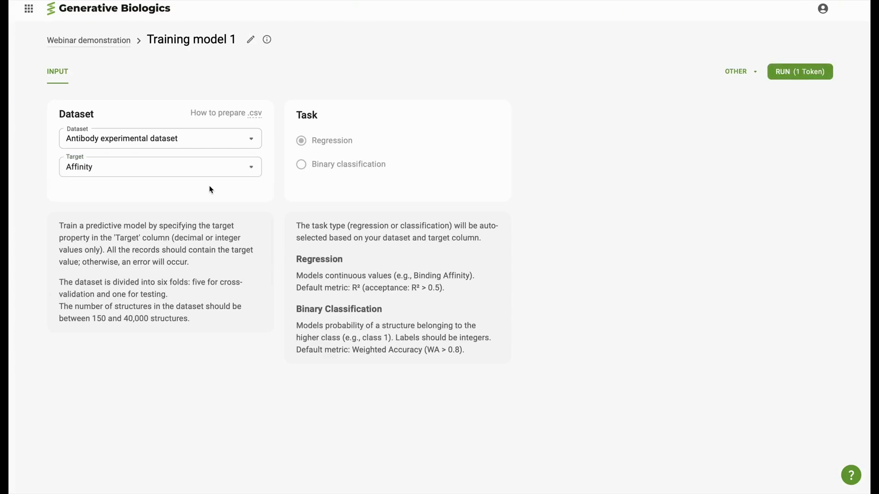
# Run the training for 1 token, yielding Pearson 0.971, R² 0.918, MAE 0.073 and MSE 0.006.
pyautogui.click(817, 70)
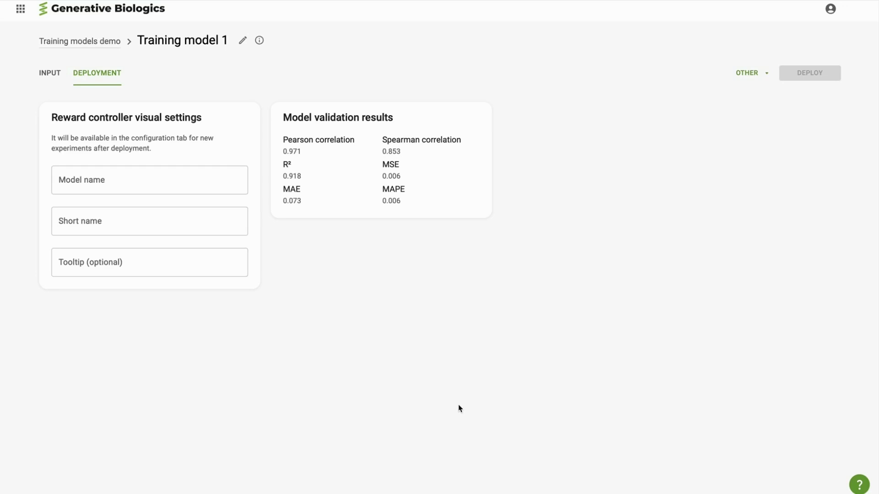
# Deploy the model named 'Antibody affinity', short name 'AB_affinity', tooltip 'predict affinity'.
pyautogui.click(201, 186)
pyautogui.write('An')
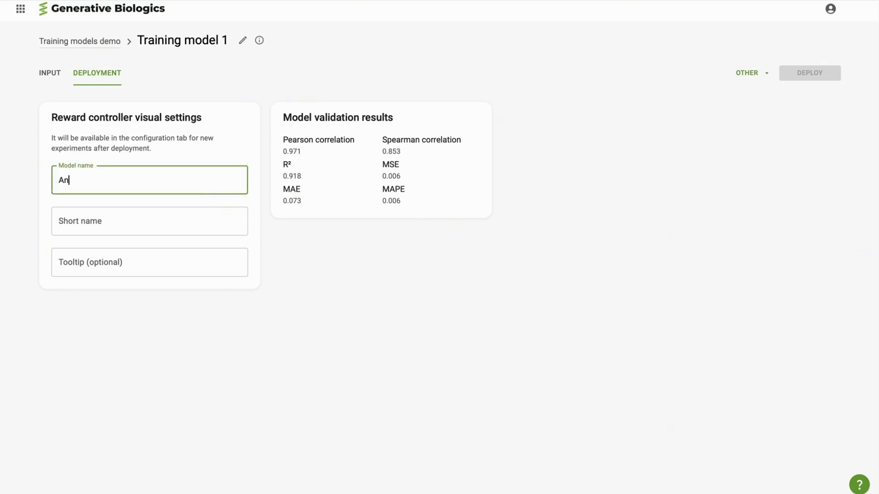
pyautogui.write('tibody affinity')
pyautogui.click(195, 224)
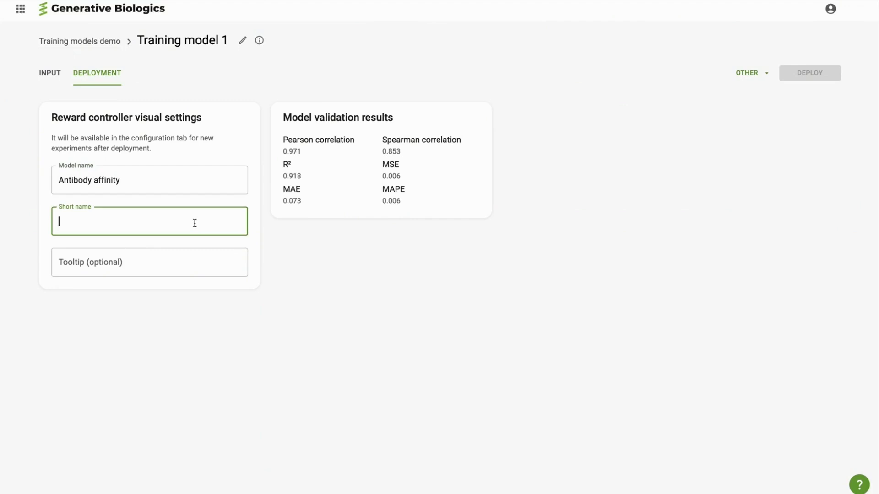
pyautogui.write('AB')
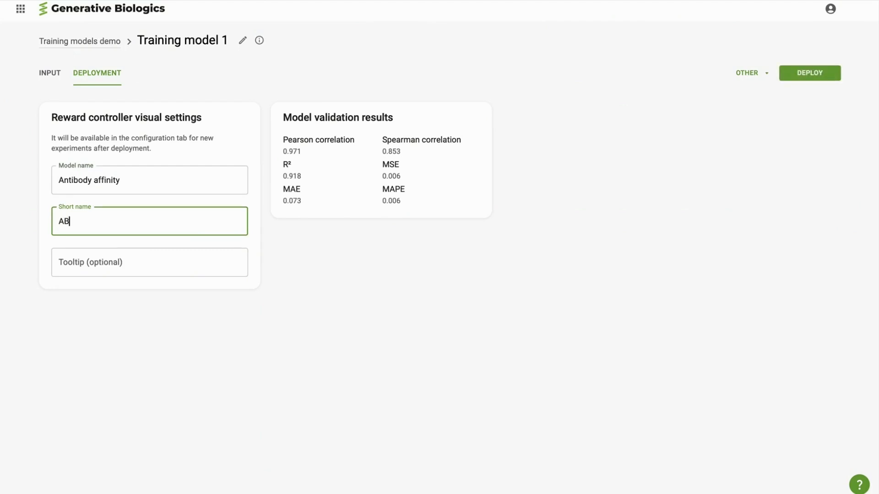
pyautogui.write('_affinity')
pyautogui.click(177, 257)
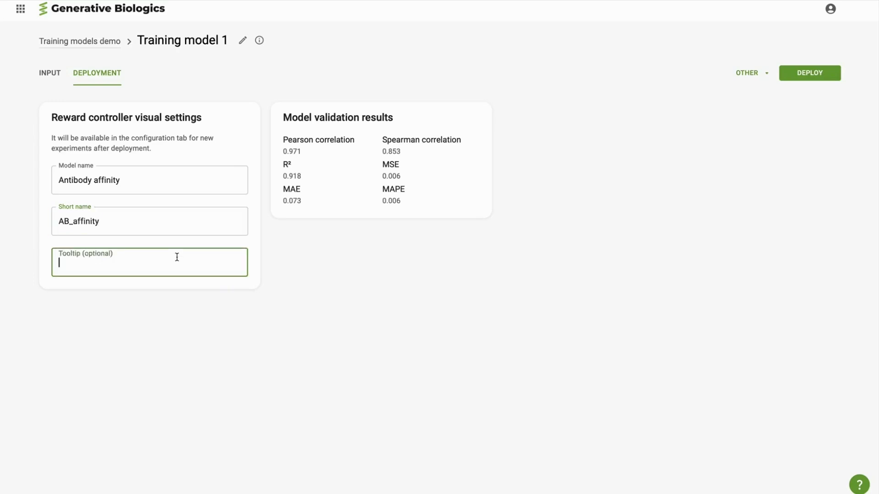
pyautogui.write('predict')
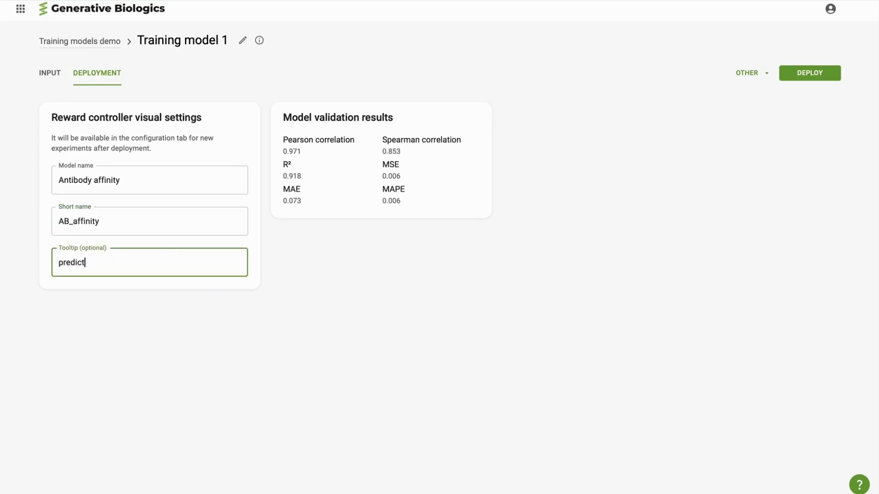
pyautogui.write(' affinity')
pyautogui.click(380, 326)
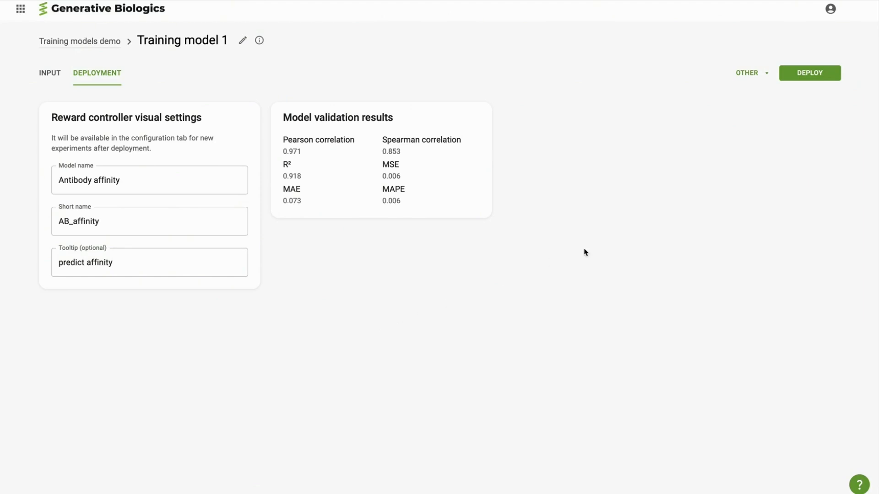
pyautogui.click(796, 79)
# From the Experiments page, add a new Optimization experiment for Antibodies.
pyautogui.click(796, 78)
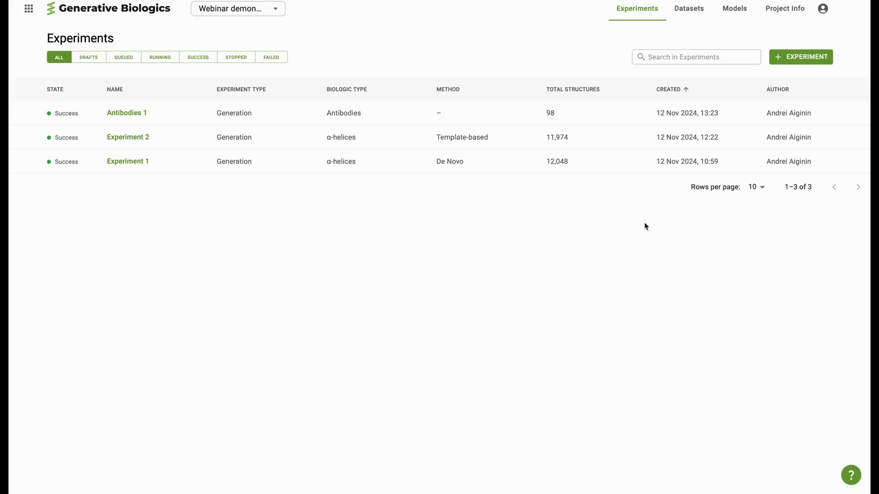
pyautogui.click(780, 57)
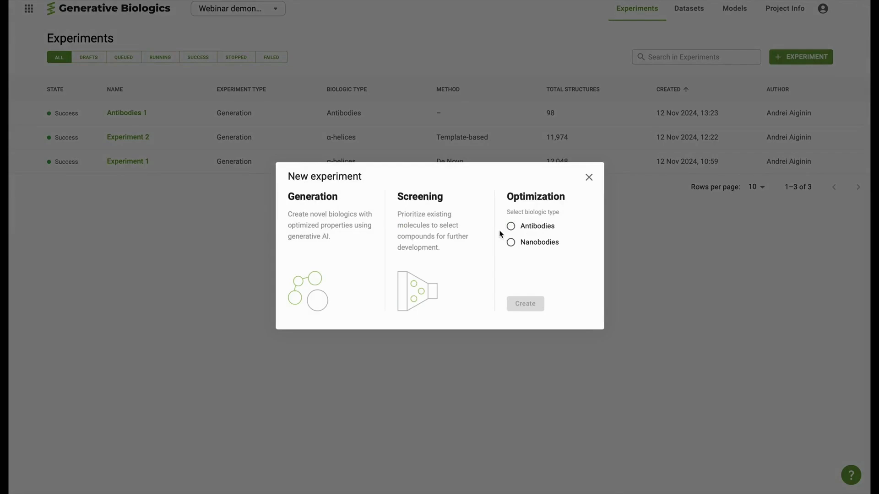
pyautogui.click(511, 226)
pyautogui.click(533, 304)
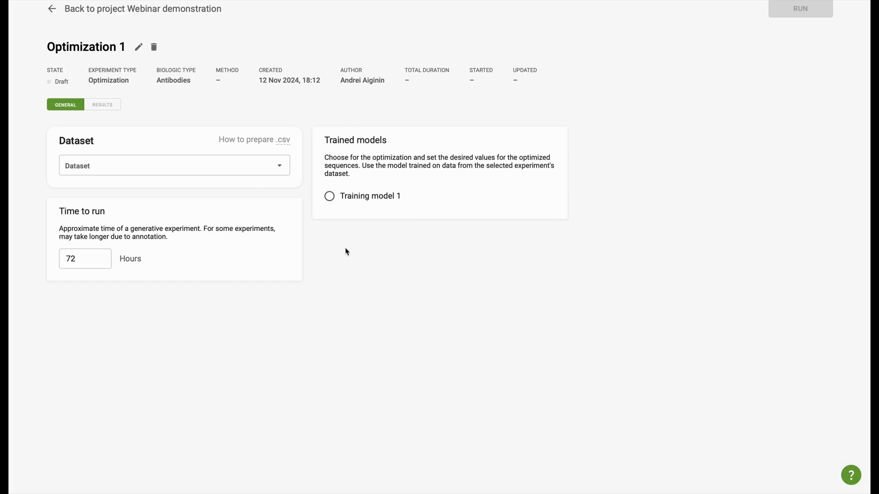
# Choose the Antibody experimental dataset and Training model 1, and cut run time from 72 to 1 hour.
pyautogui.click(279, 170)
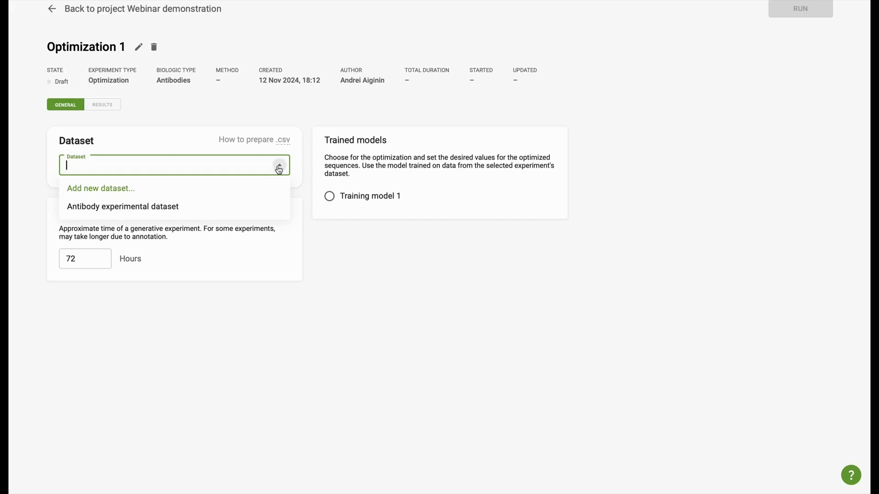
pyautogui.click(193, 213)
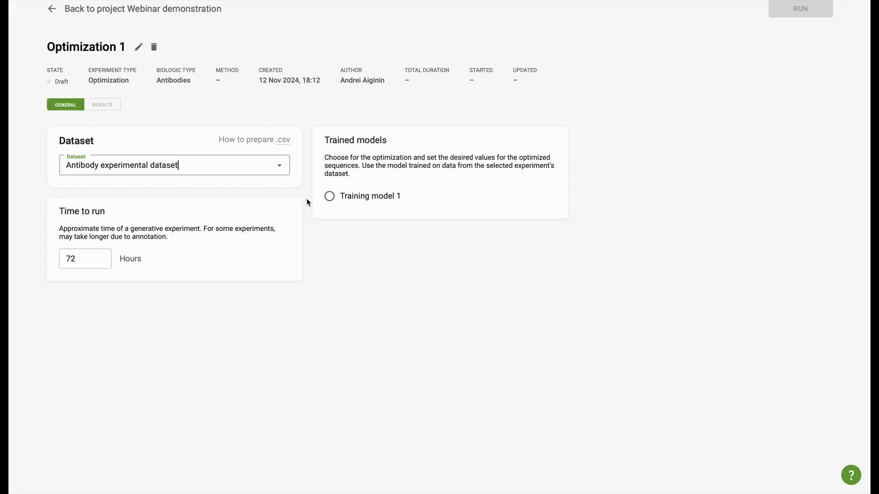
pyautogui.click(329, 197)
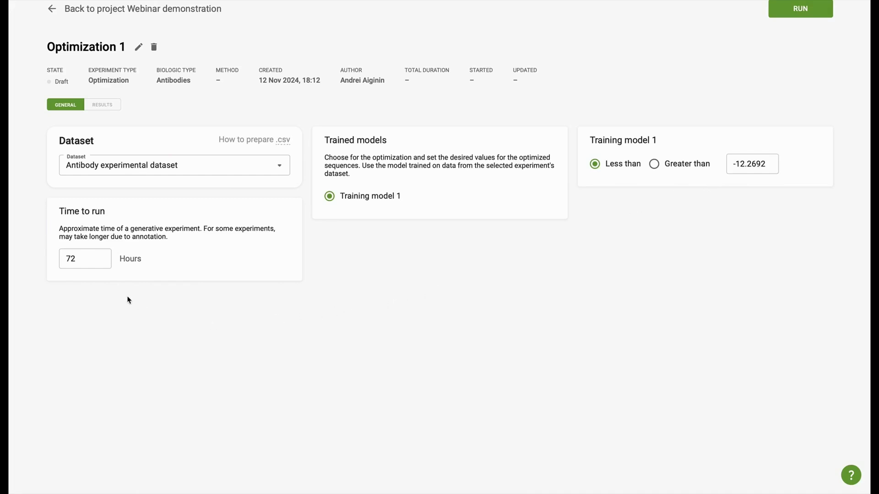
pyautogui.doubleClick(90, 263)
pyautogui.write('1')
pyautogui.click(211, 273)
pyautogui.click(788, 11)
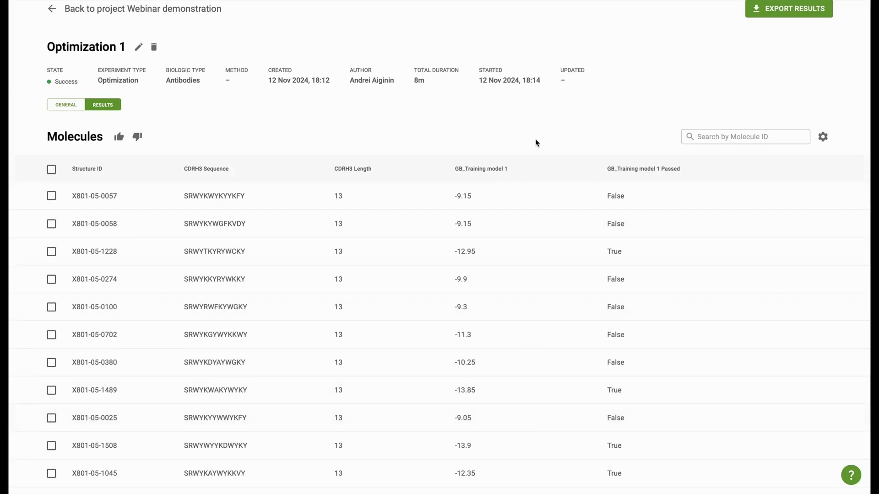
pyautogui.scroll(-3, 523, 180)
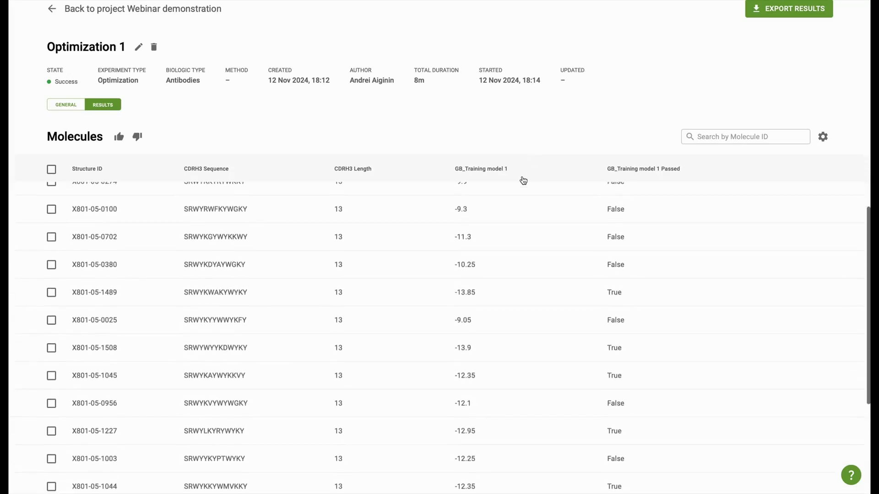
pyautogui.scroll(-3, 523, 180)
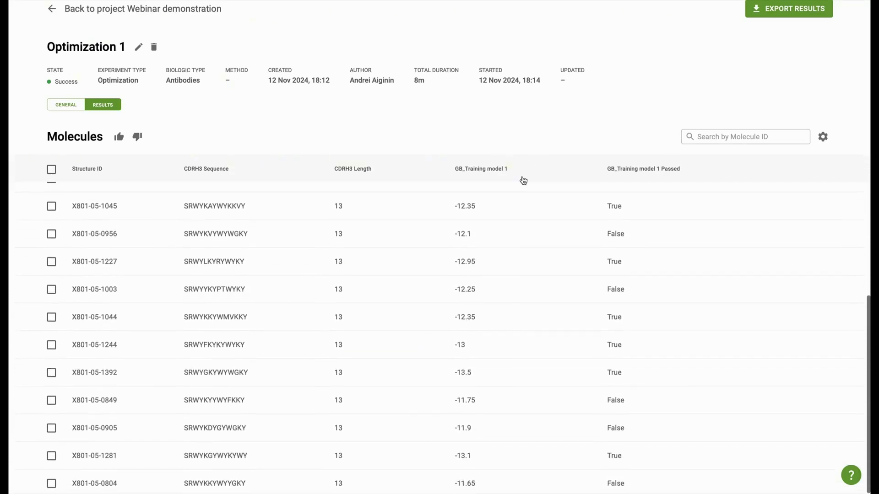
pyautogui.scroll(-3, 523, 180)
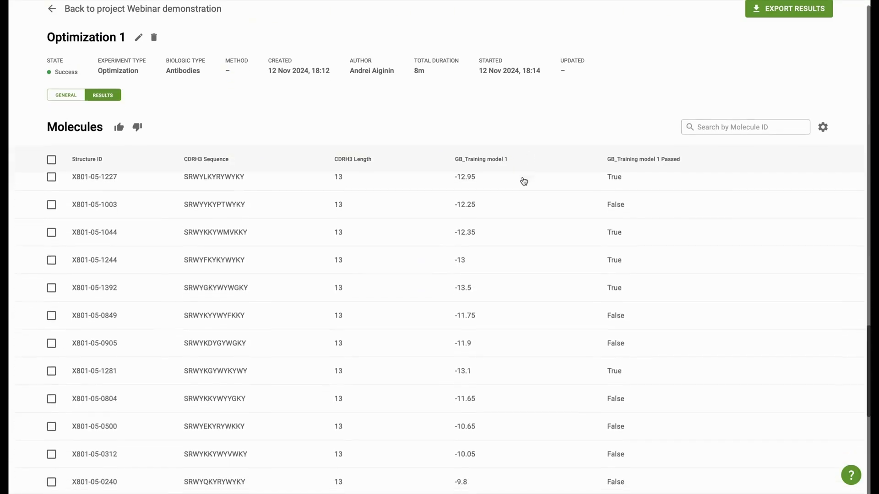
pyautogui.scroll(3, 524, 181)
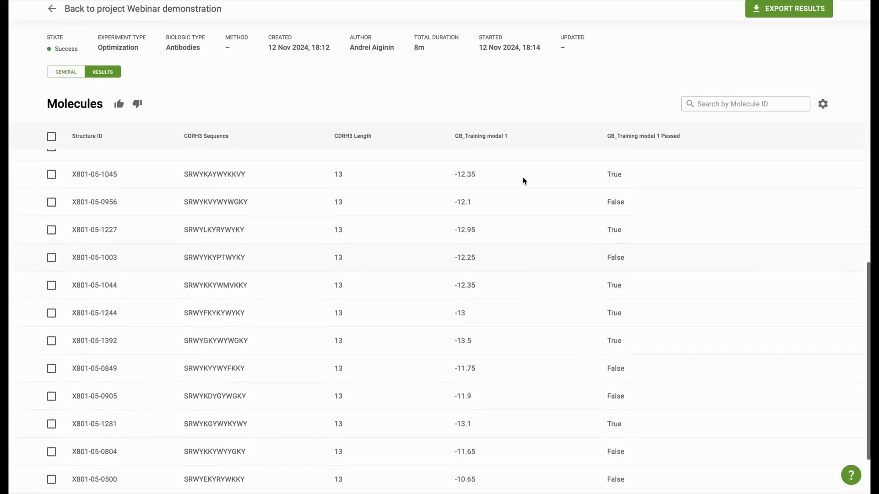
pyautogui.scroll(5, 524, 181)
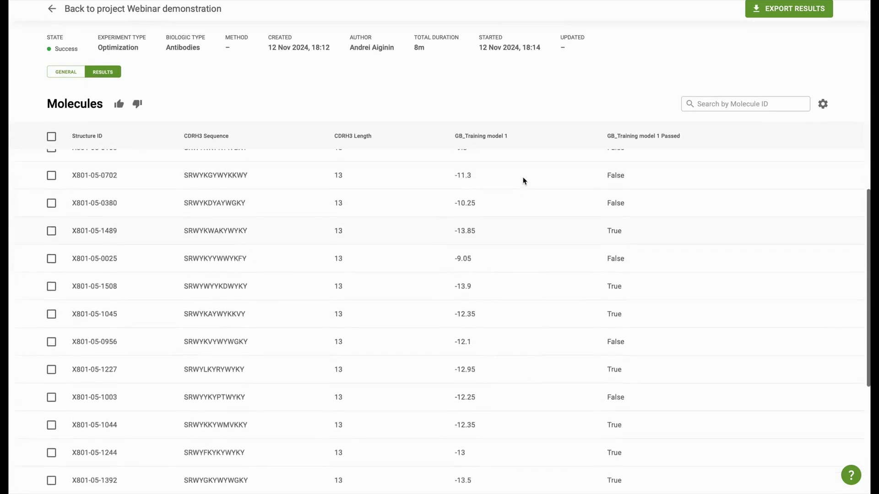
pyautogui.scroll(3, 524, 181)
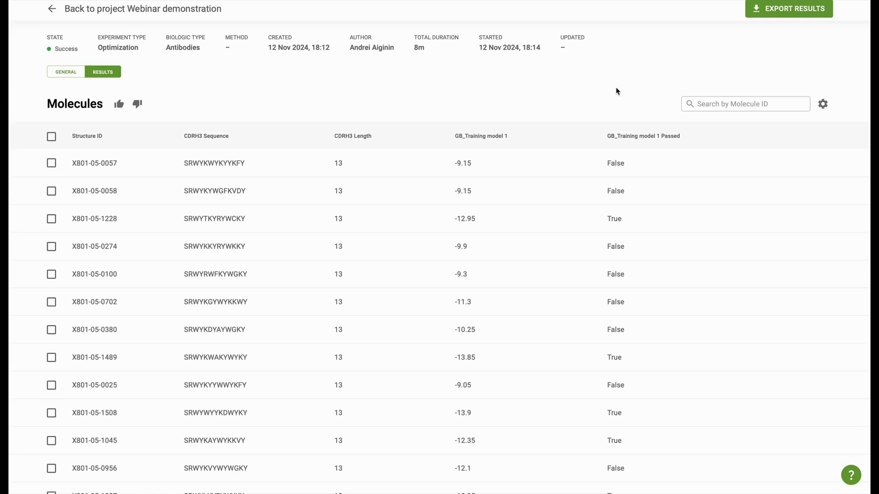
# Enable the CDRH1 Sequence and CDRH2 Sequence columns in the molecules table settings.
pyautogui.click(823, 104)
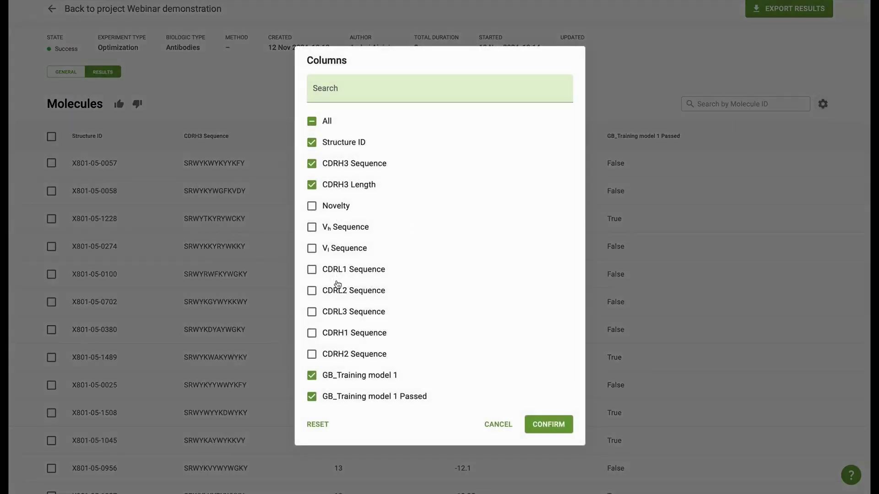
pyautogui.click(313, 333)
pyautogui.click(311, 354)
pyautogui.click(545, 426)
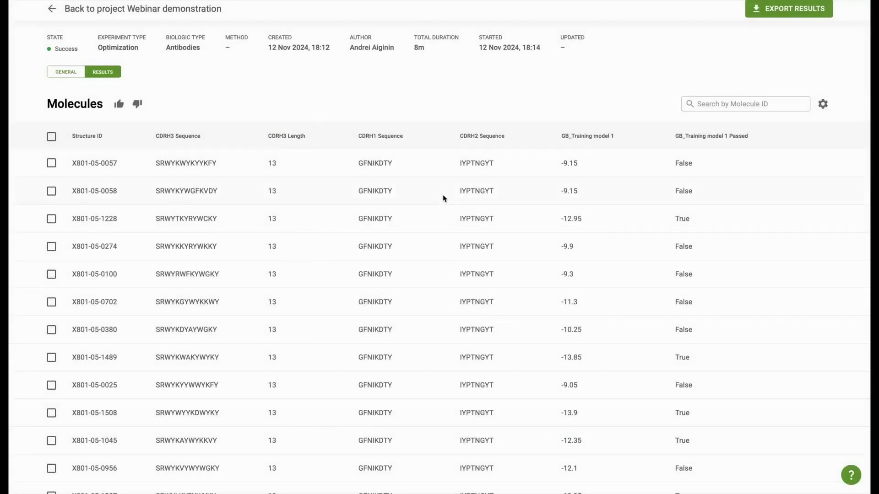
pyautogui.scroll(-4, 440, 194)
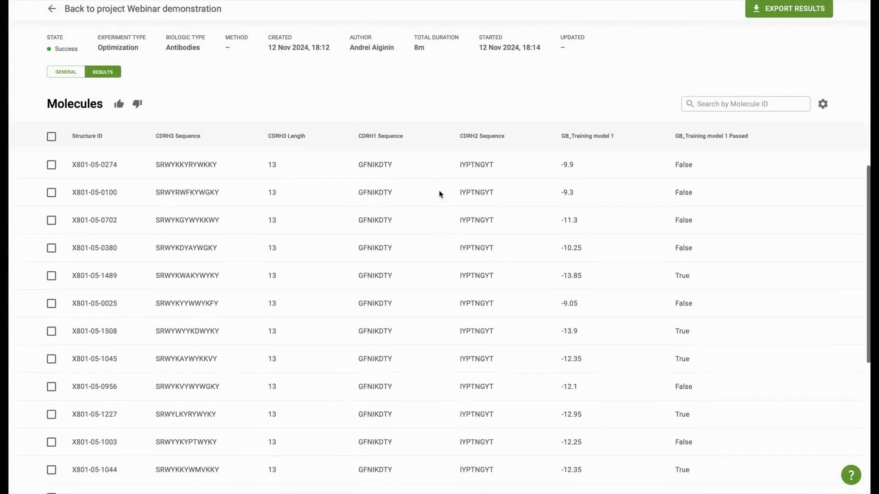
pyautogui.scroll(3, 439, 194)
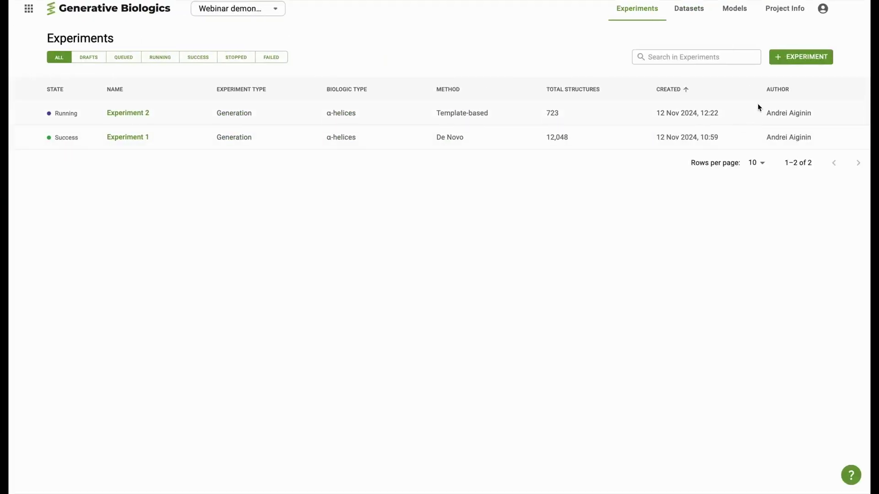
# From the Experiments page, add a new Generation experiment for Antibodies.
pyautogui.click(786, 59)
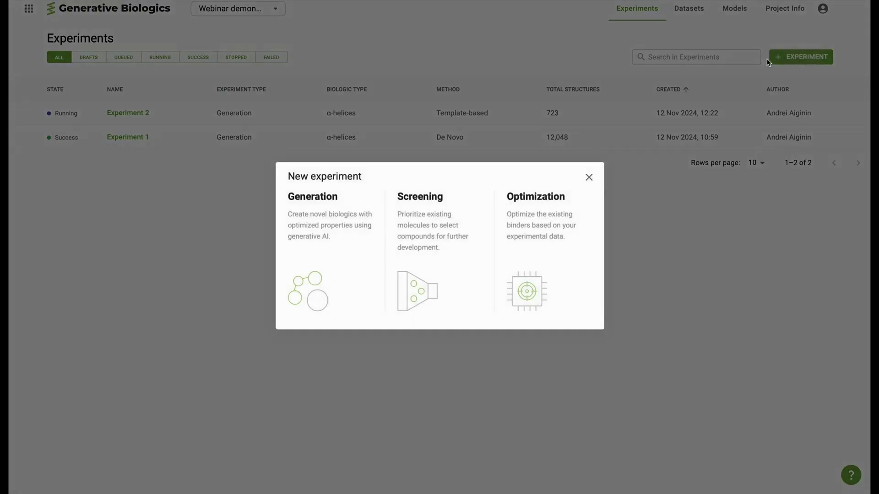
pyautogui.click(320, 242)
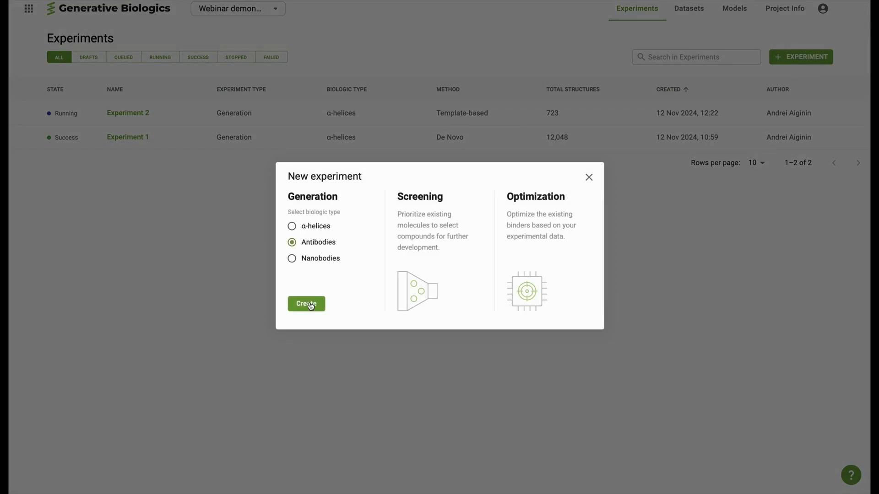
pyautogui.click(308, 305)
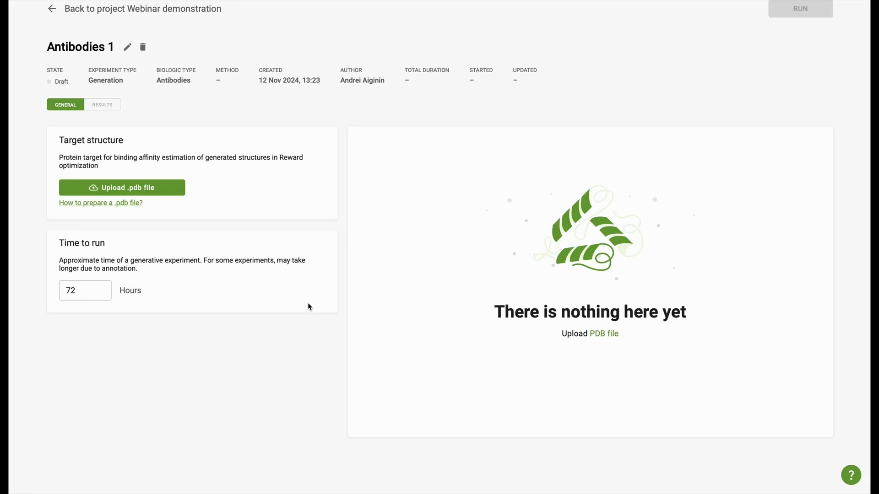
pyautogui.click(135, 204)
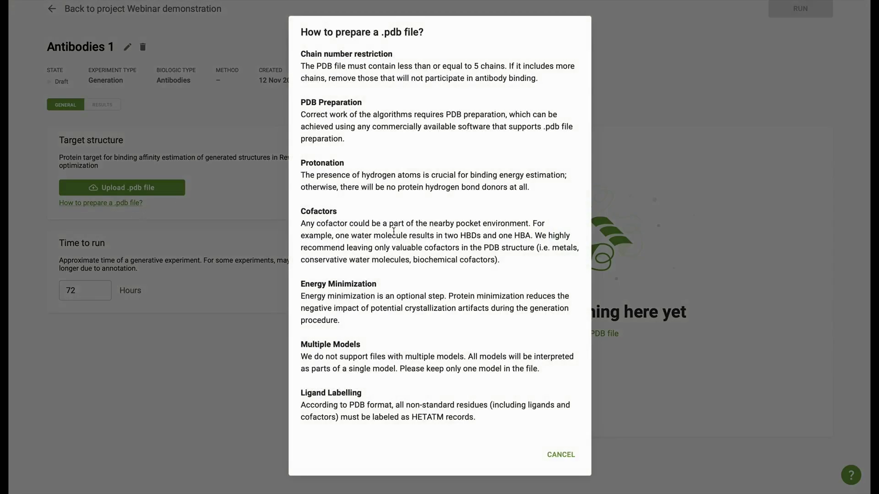
pyautogui.click(552, 455)
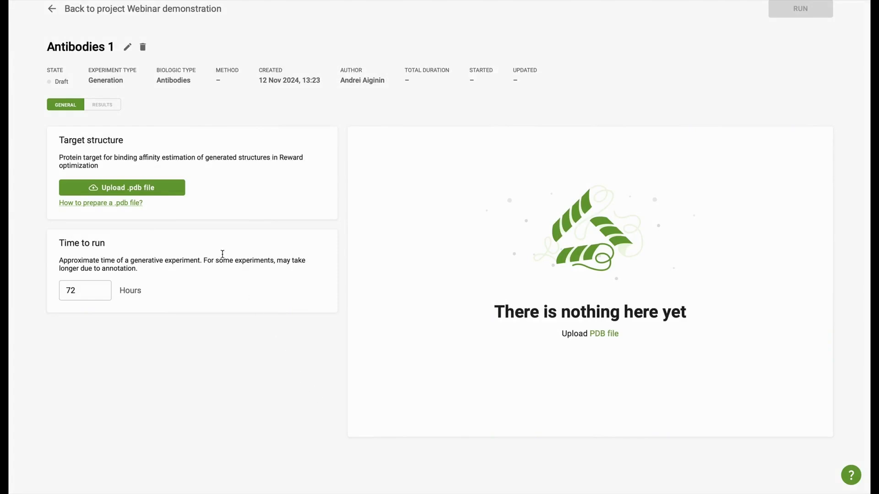
# Upload 5J13.pdb as the target structure and rotate the 3D protein model to inspect it.
pyautogui.click(173, 194)
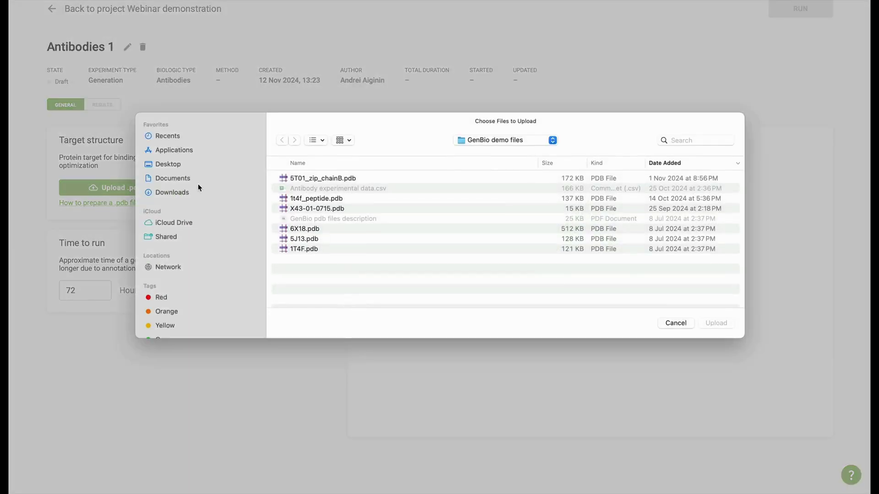
pyautogui.click(344, 238)
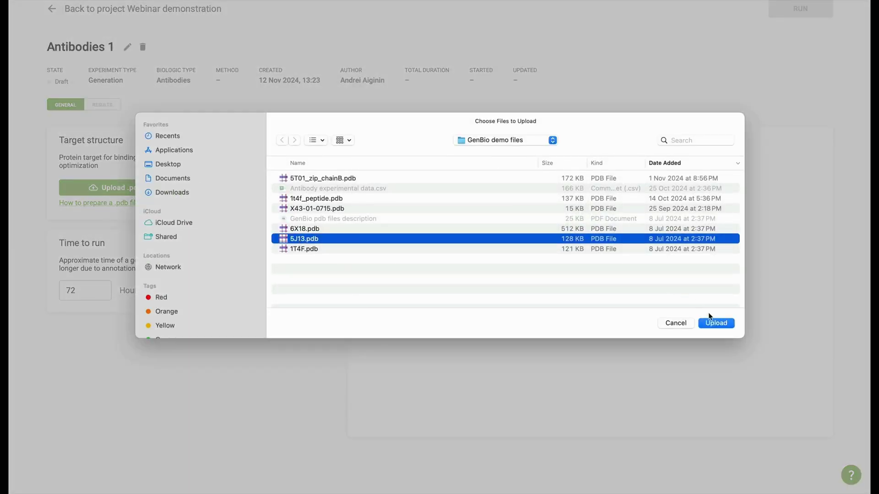
pyautogui.click(713, 321)
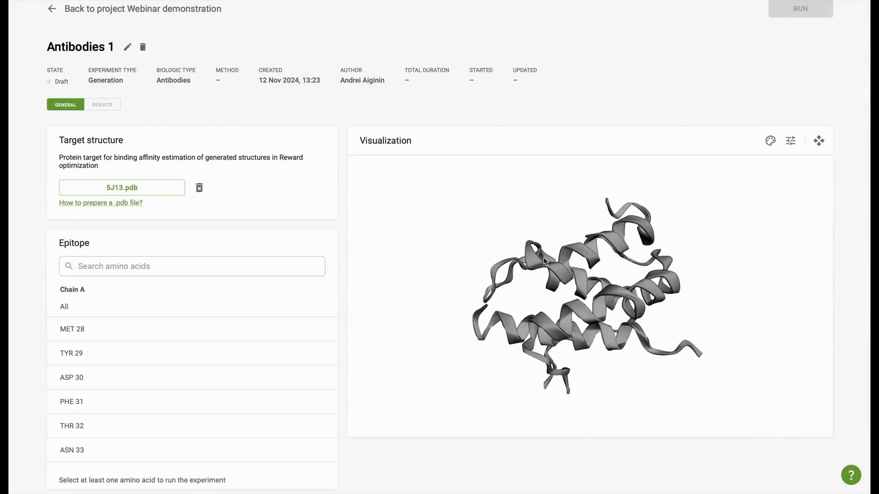
pyautogui.moveTo(544, 258); pyautogui.dragTo(497, 226)
pyautogui.moveTo(599, 316); pyautogui.dragTo(522, 217)
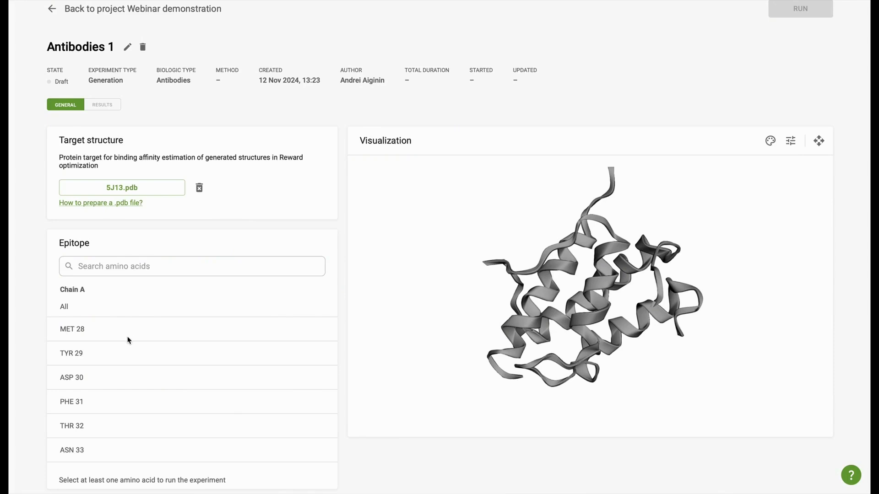
# Add THR 66, VAL 67 and SER 68 to the epitope, leaving TYR 29 unselected.
pyautogui.click(110, 349)
pyautogui.click(82, 356)
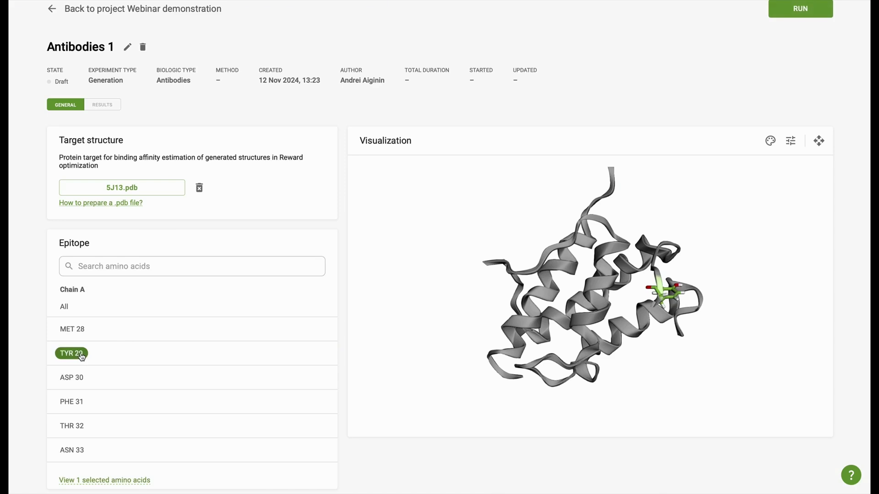
pyautogui.click(81, 356)
pyautogui.scroll(-8, 122, 355)
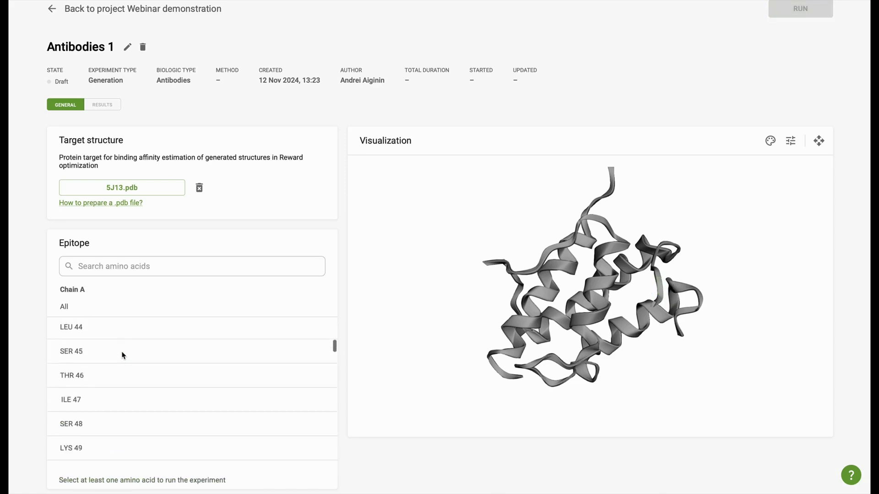
pyautogui.scroll(-5, 122, 355)
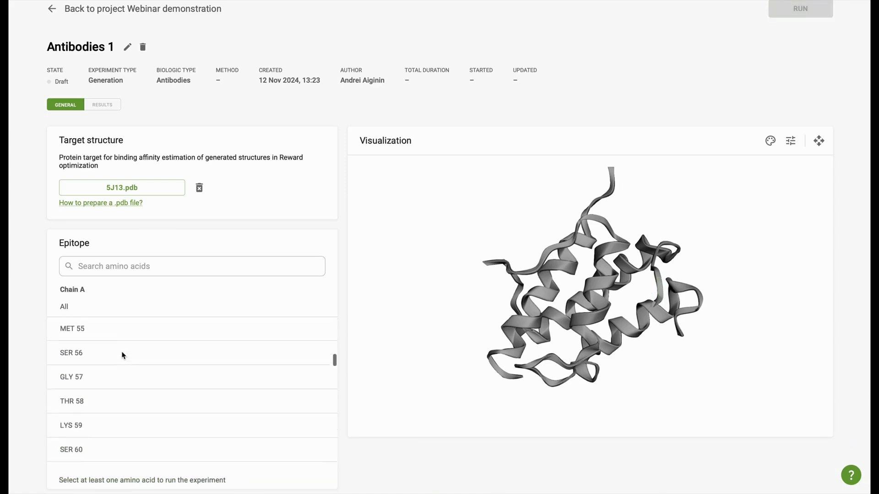
pyautogui.scroll(-3, 122, 355)
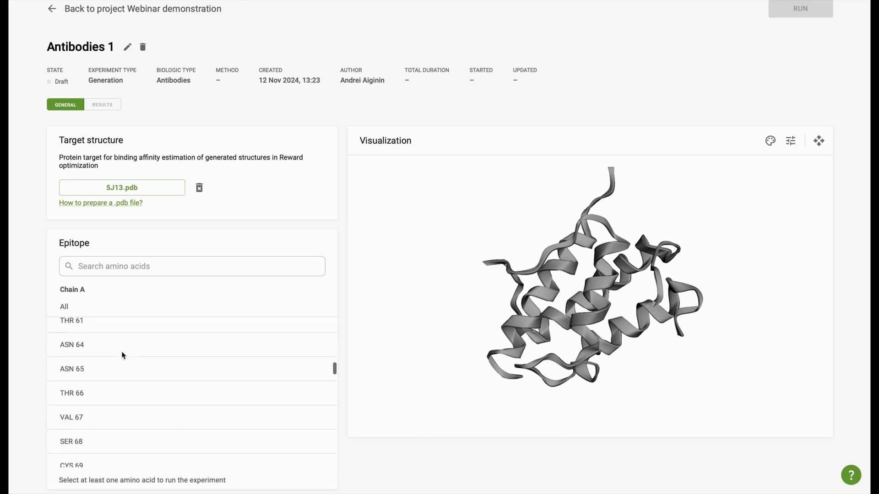
pyautogui.scroll(-2, 122, 355)
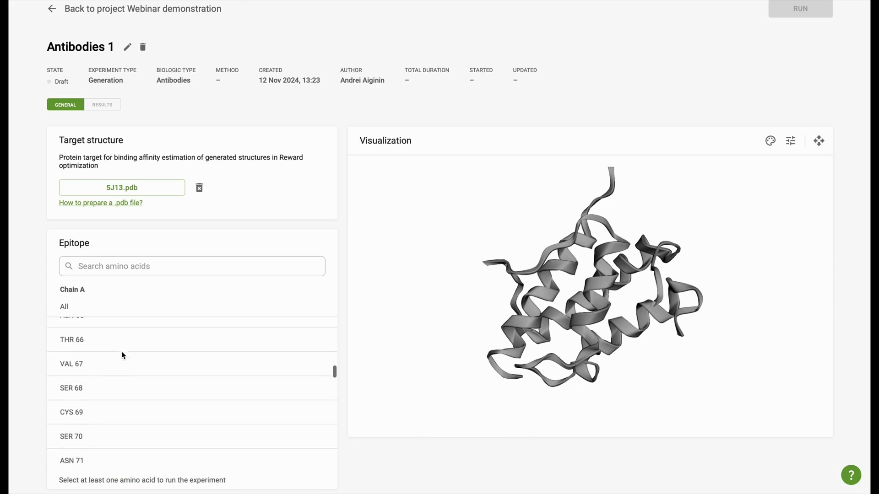
pyautogui.click(81, 352)
pyautogui.click(79, 373)
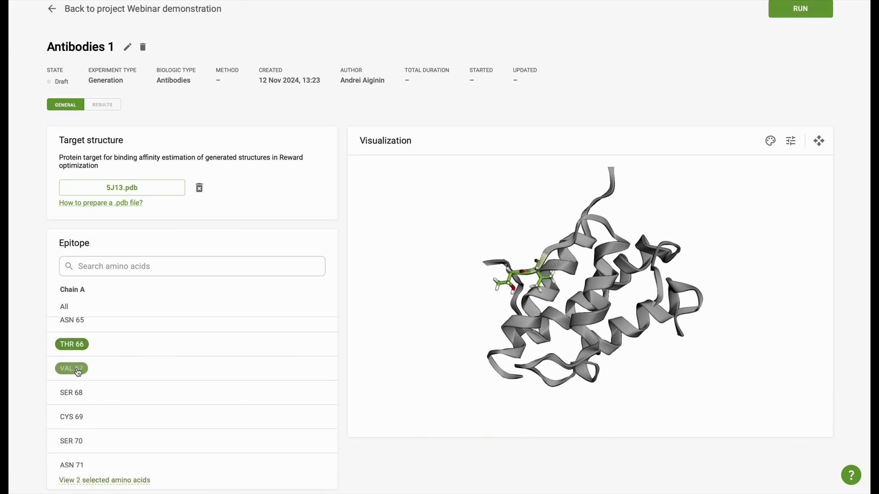
pyautogui.click(77, 394)
# Add SER 70, HIS 74, ARG 150 and ARG 153 to the epitope selection.
pyautogui.scroll(-1, 75, 399)
pyautogui.click(73, 423)
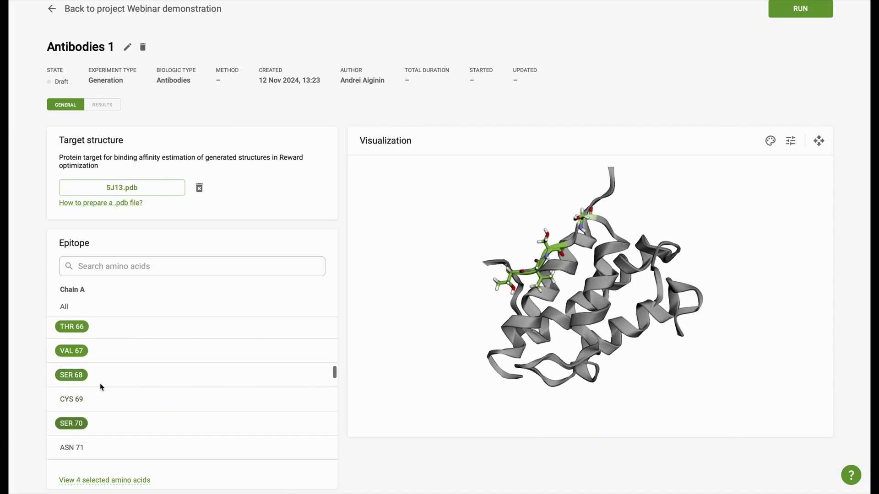
pyautogui.scroll(-2, 100, 388)
pyautogui.click(71, 432)
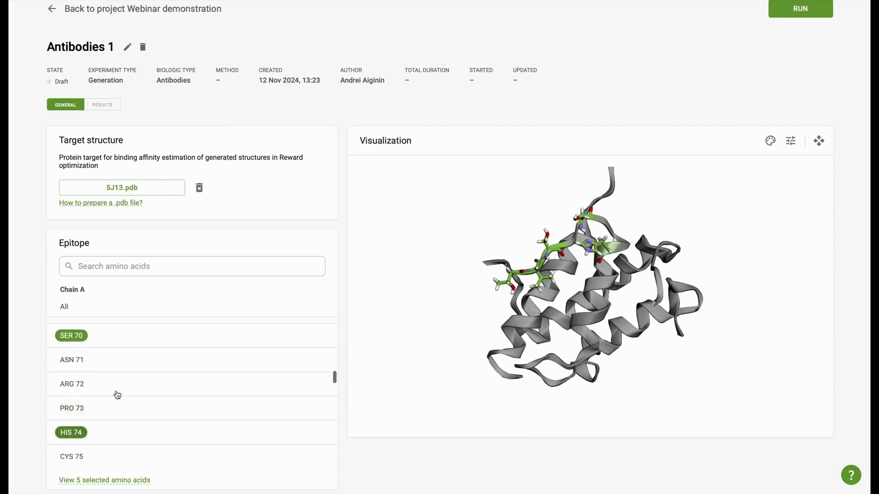
pyautogui.scroll(-20, 118, 395)
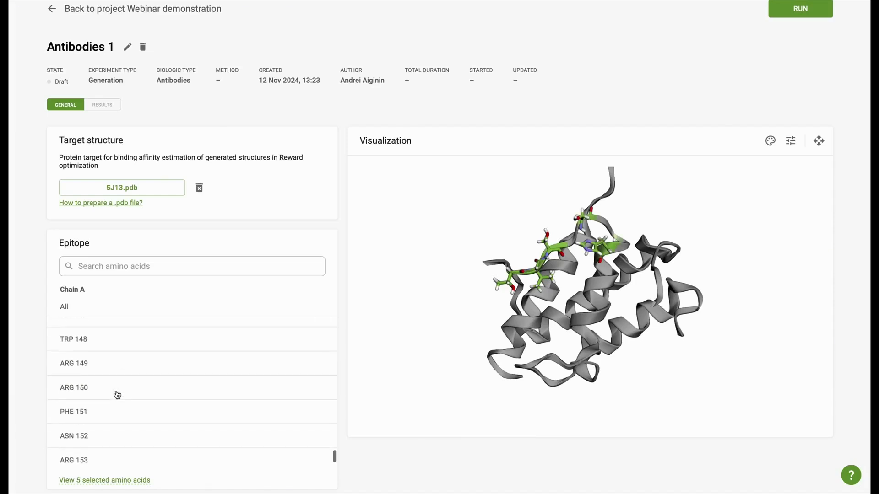
pyautogui.click(88, 385)
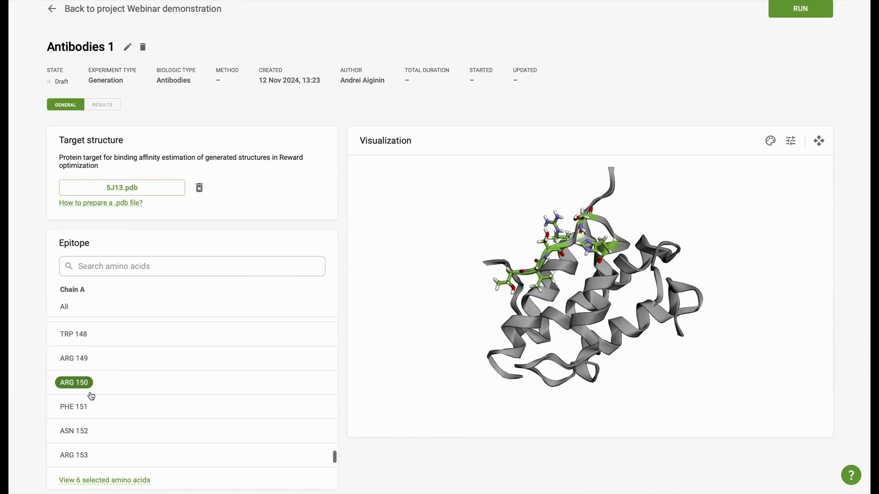
pyautogui.click(75, 456)
pyautogui.moveTo(535, 270)
pyautogui.mouseDown()
pyautogui.moveTo(558, 278)
pyautogui.moveTo(548, 273)
pyautogui.moveTo(544, 282)
pyautogui.moveTo(610, 284)
pyautogui.moveTo(528, 274)
pyautogui.mouseUp()
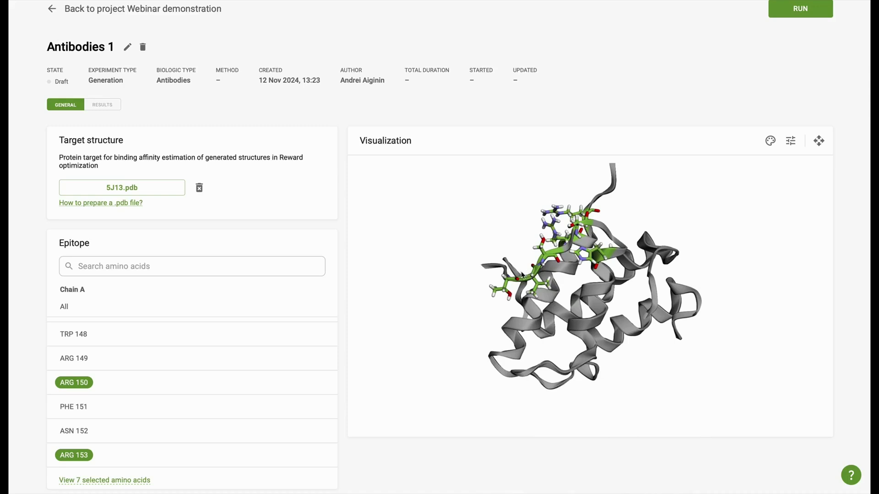
# Change the run time from 72 to 2 hours and launch the Antibodies 1 experiment.
pyautogui.scroll(-3, 347, 287)
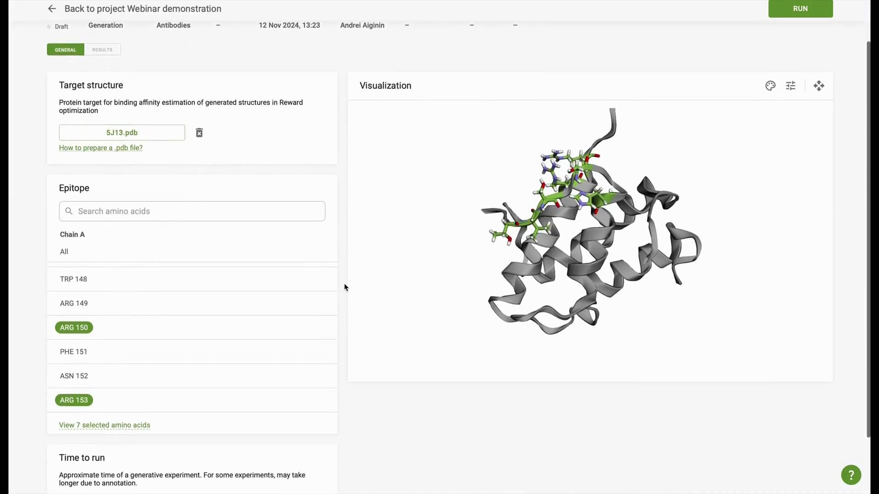
pyautogui.scroll(-1, 345, 287)
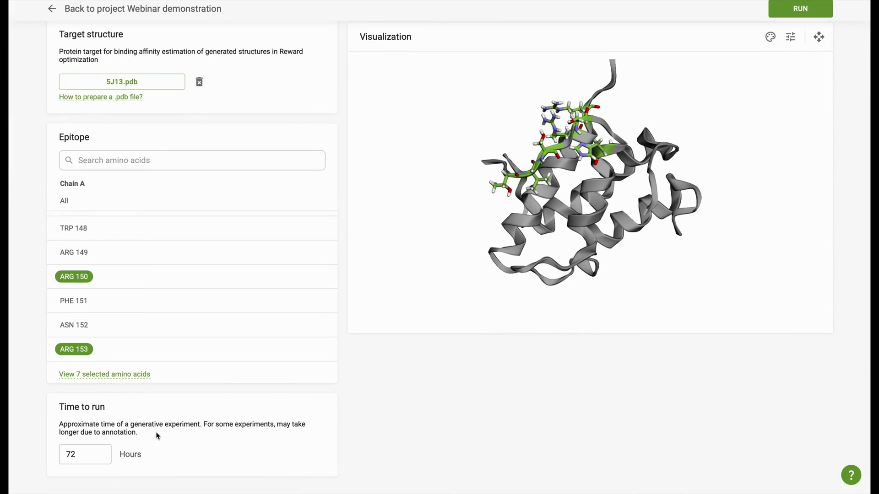
pyautogui.doubleClick(100, 456)
pyautogui.write('2')
pyautogui.click(363, 395)
pyautogui.scroll(3, 507, 336)
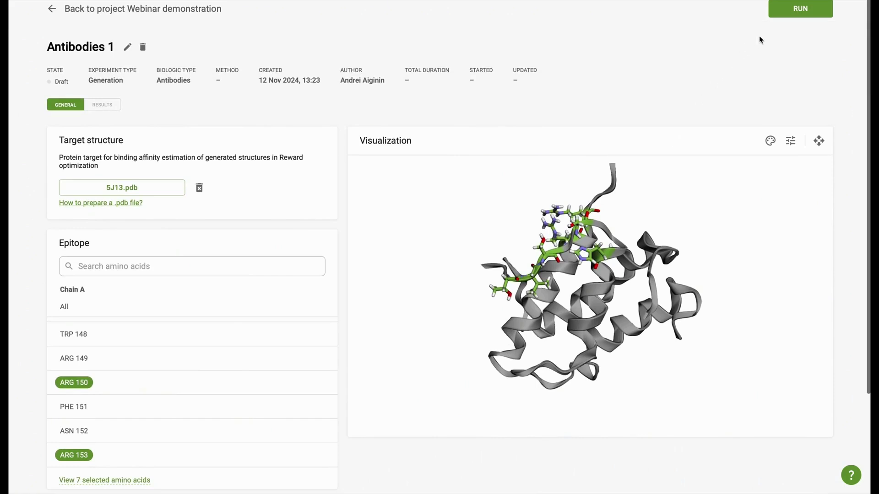
pyautogui.click(785, 14)
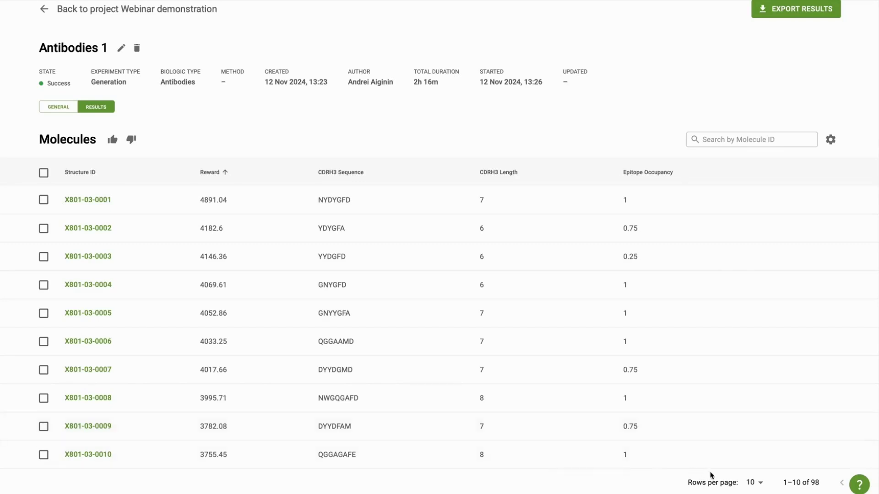
# Show 25 molecules per page in the results table.
pyautogui.click(755, 486)
pyautogui.click(751, 447)
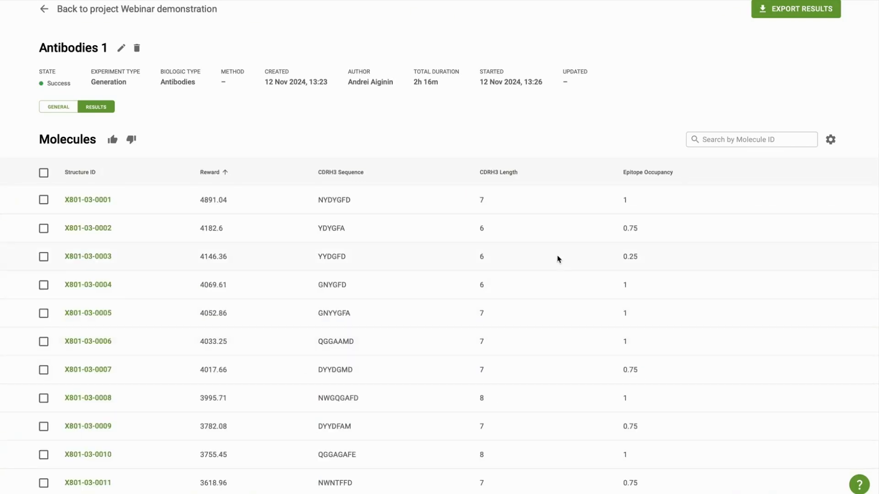
pyautogui.scroll(-2, 557, 257)
pyautogui.scroll(-4, 557, 259)
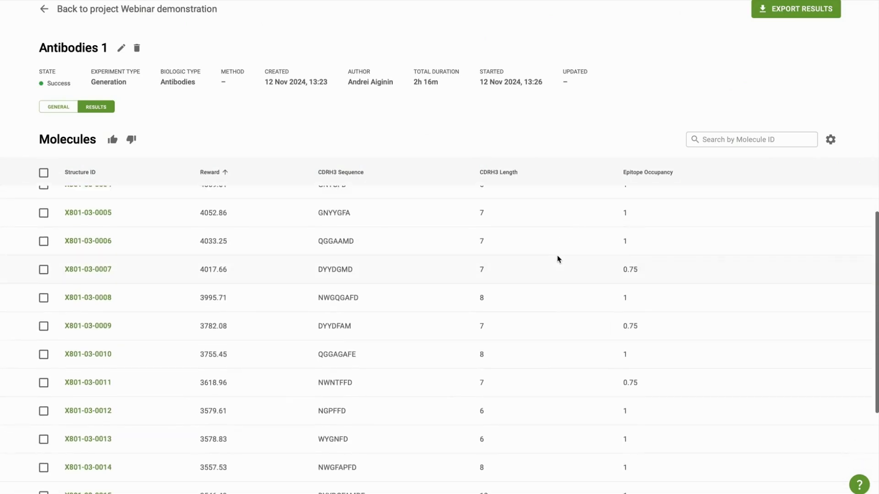
pyautogui.scroll(-4, 557, 259)
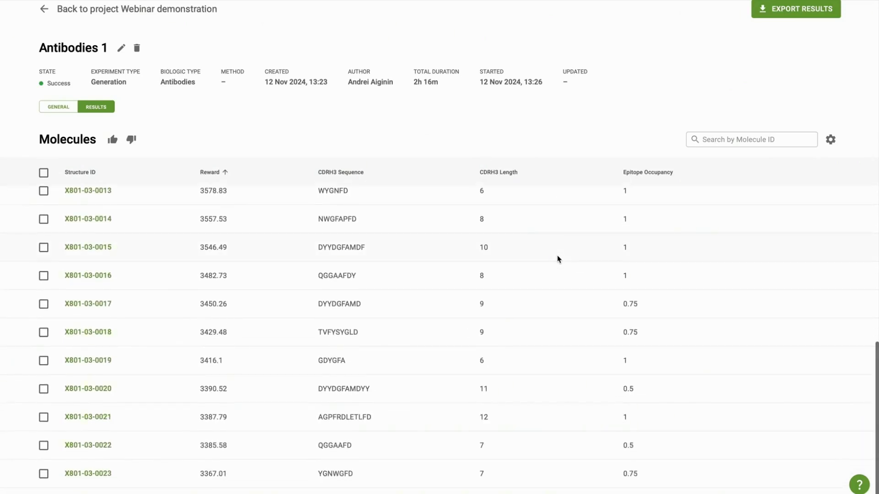
pyautogui.scroll(4, 557, 259)
pyautogui.scroll(5, 557, 259)
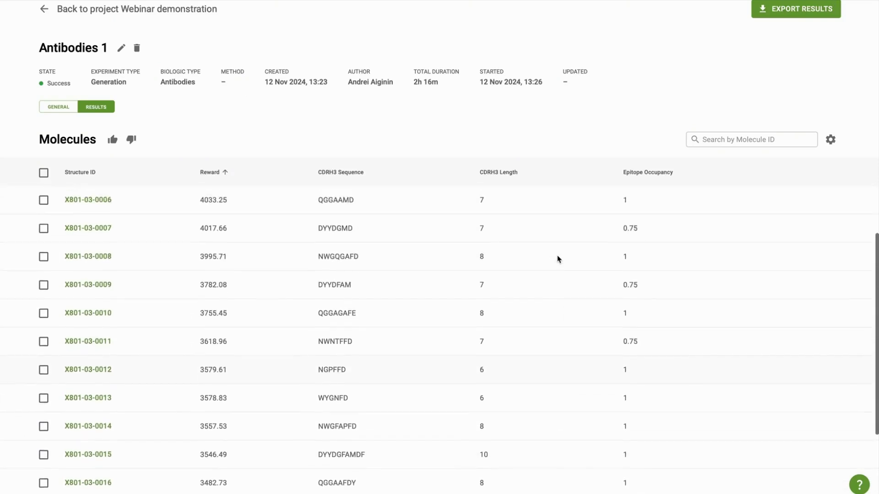
pyautogui.scroll(1, 557, 259)
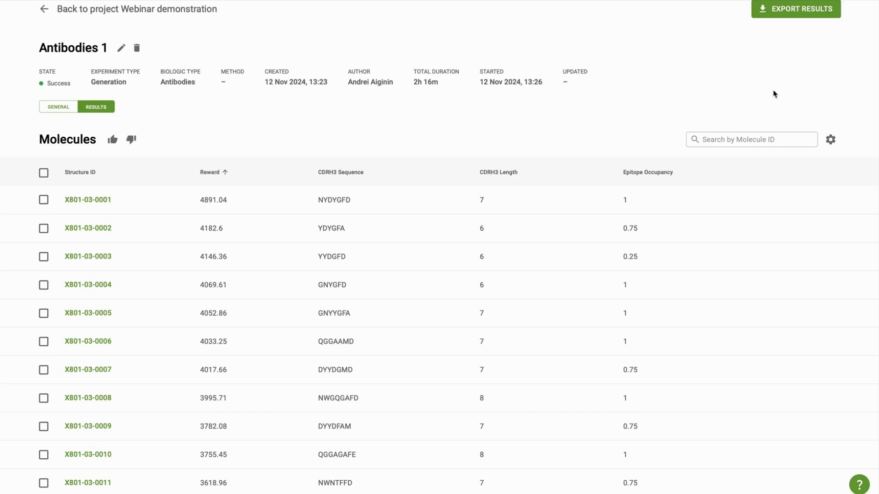
# Enable all table columns, including the Vh, Vl and CDR sequences.
pyautogui.click(831, 140)
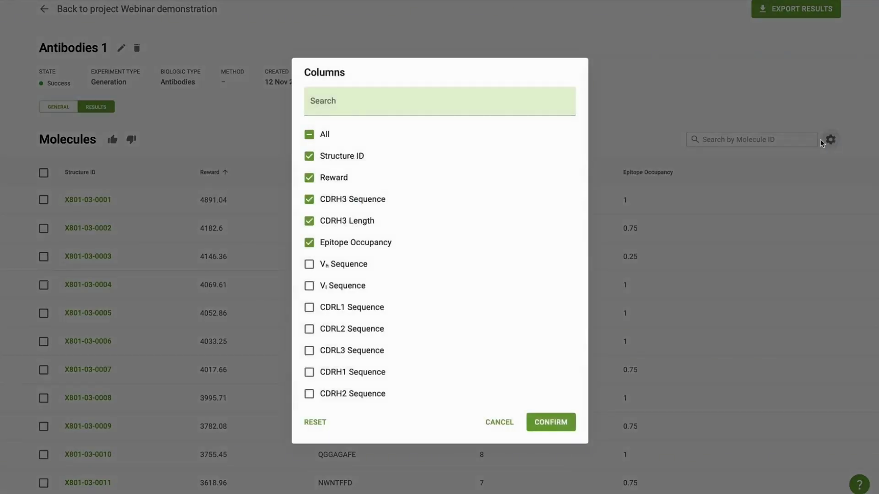
pyautogui.click(327, 136)
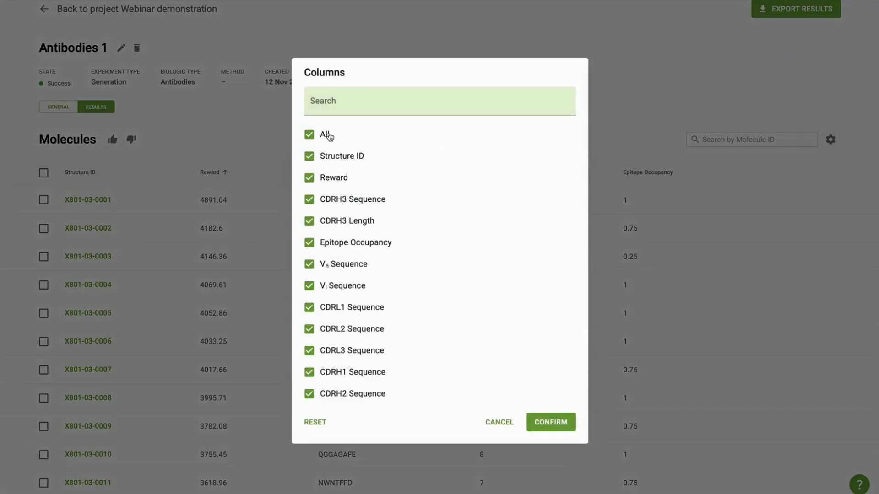
pyautogui.click(546, 422)
pyautogui.hscroll(15, 415, 327)
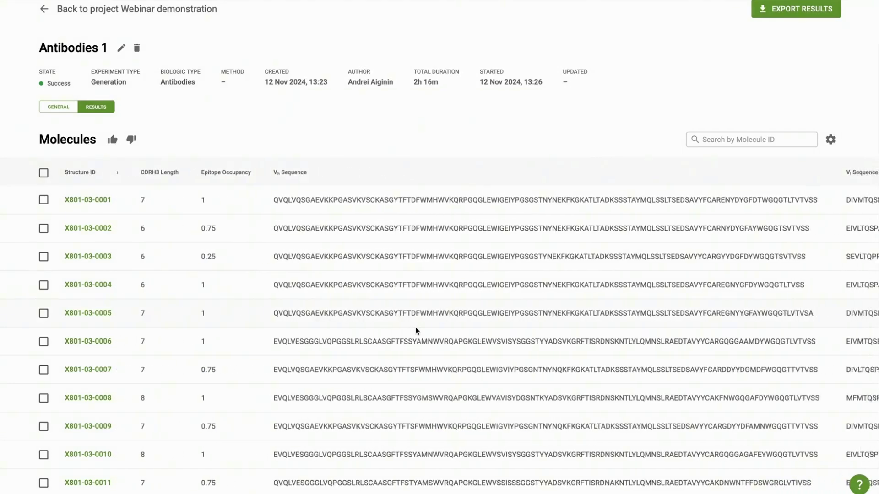
pyautogui.hscroll(10, 416, 327)
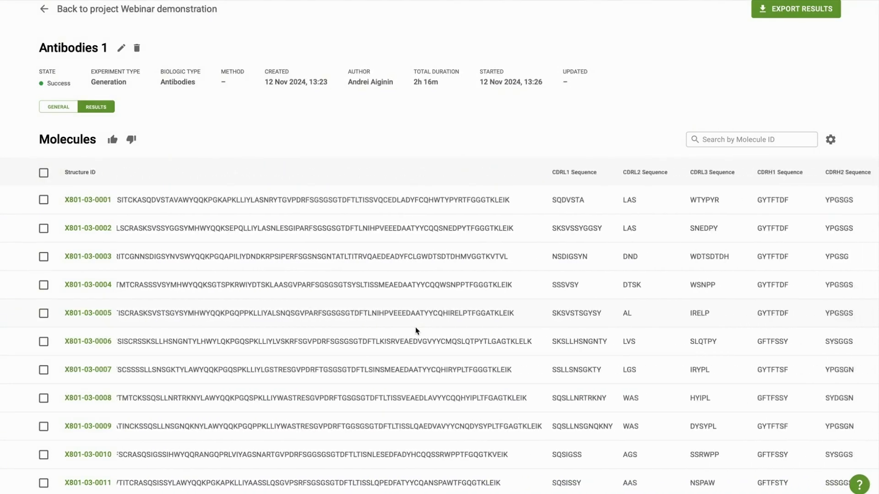
pyautogui.hscroll(-20, 415, 327)
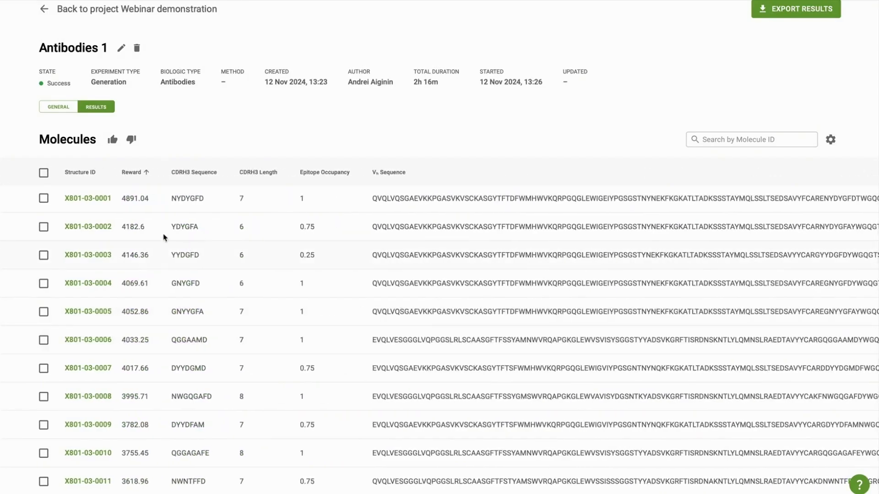
# Open molecule X801-03-0001's card and rotate and zoom its 3D antibody–antigen complex.
pyautogui.click(101, 203)
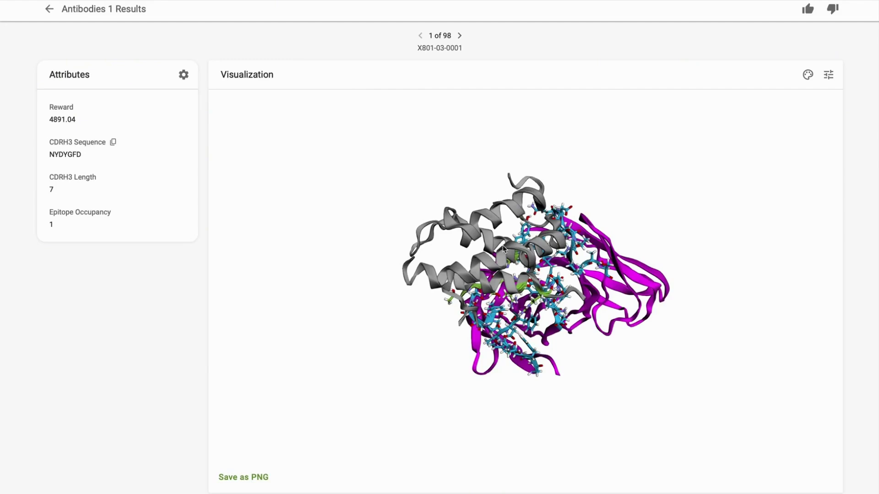
pyautogui.moveTo(542, 252); pyautogui.dragTo(465, 211)
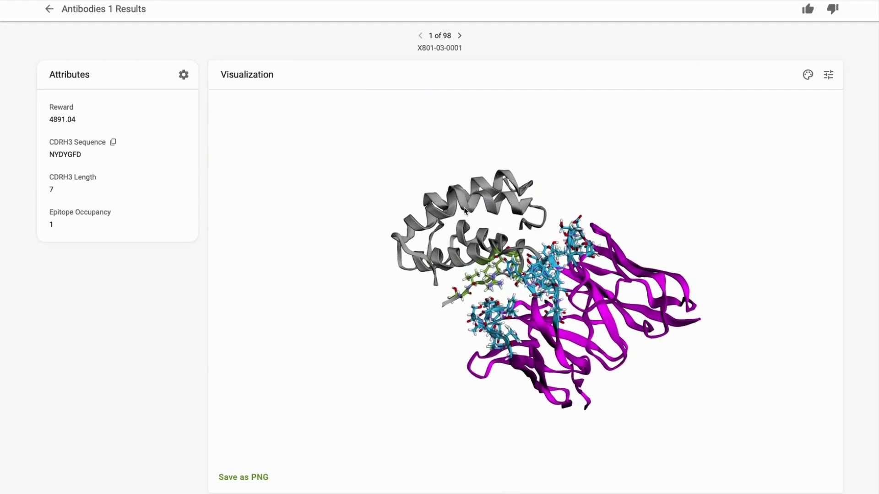
pyautogui.scroll(5, 465, 211)
pyautogui.scroll(3, 465, 211)
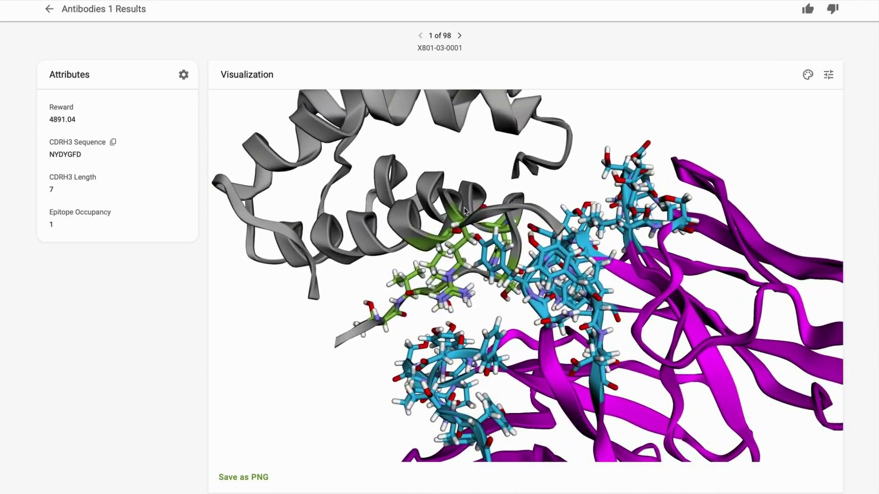
pyautogui.moveTo(465, 211); pyautogui.dragTo(485, 227)
pyautogui.scroll(-3, 484, 227)
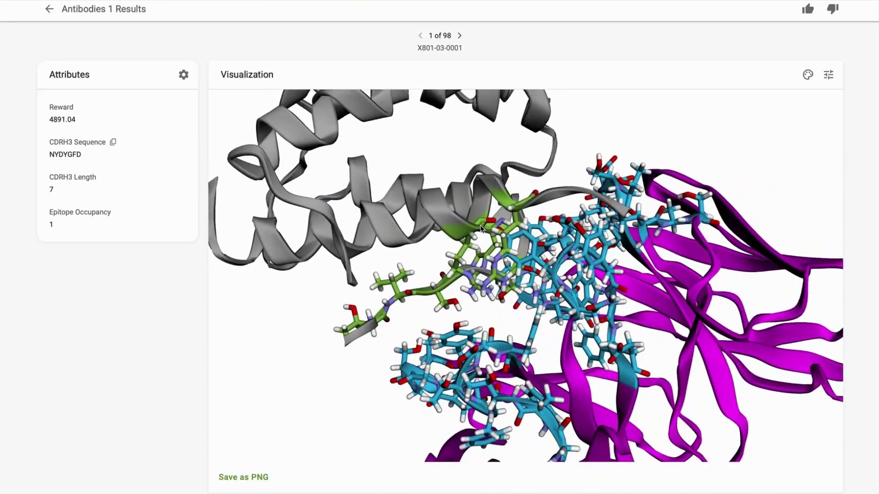
pyautogui.scroll(-3, 480, 228)
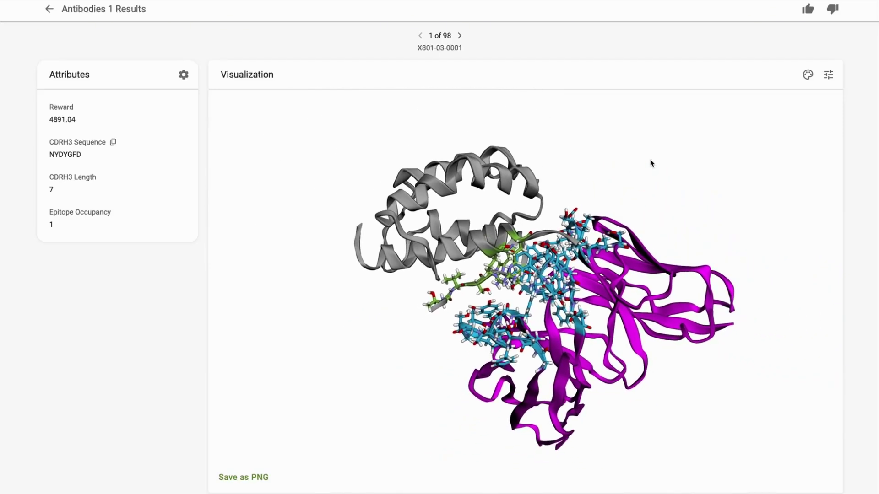
# Turn on epitope residue labels in the 3D structure view.
pyautogui.click(833, 82)
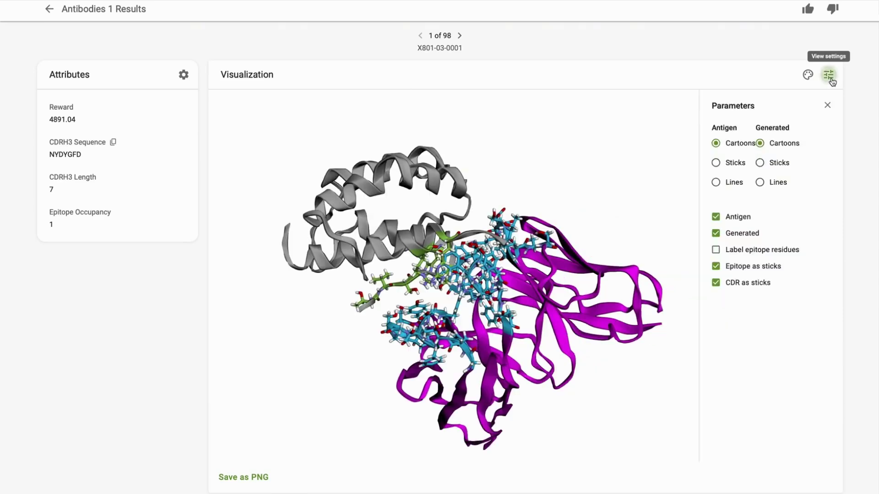
pyautogui.click(716, 249)
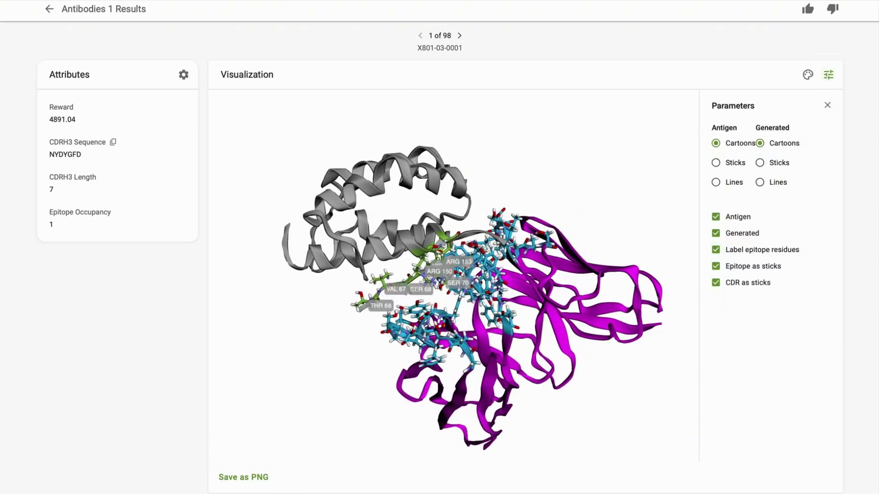
pyautogui.moveTo(501, 293); pyautogui.dragTo(495, 280)
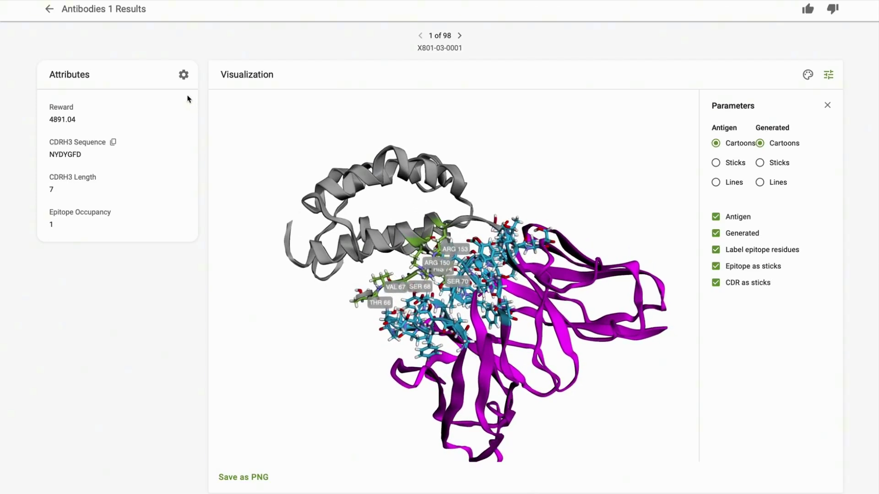
# Show all attributes on the molecule card, including Vh, Vl and CDR sequences.
pyautogui.click(184, 75)
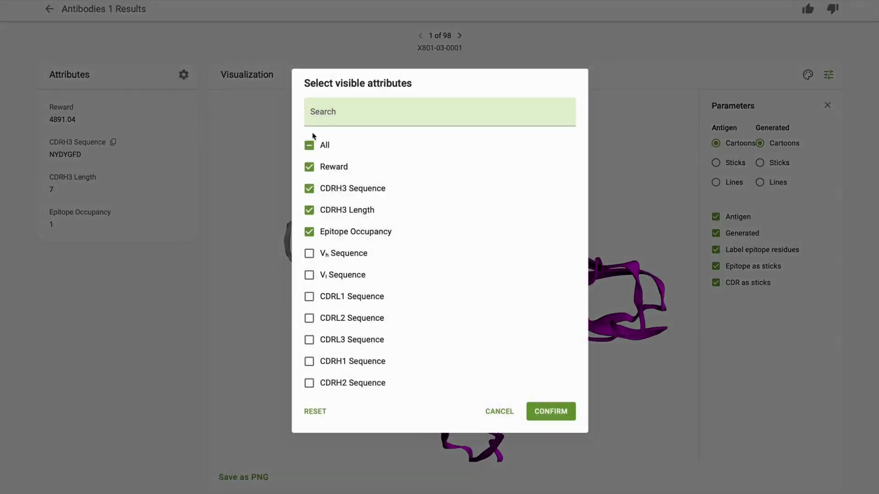
pyautogui.click(335, 145)
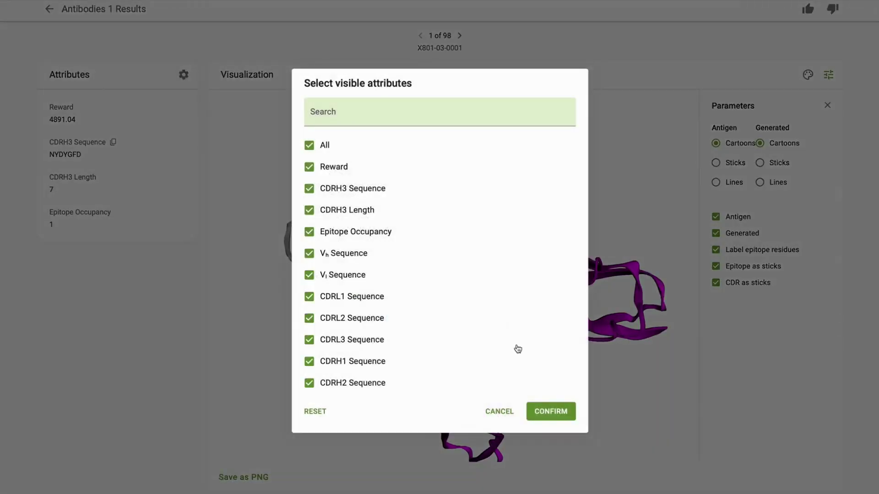
pyautogui.click(249, 316)
pyautogui.scroll(-3, 148, 251)
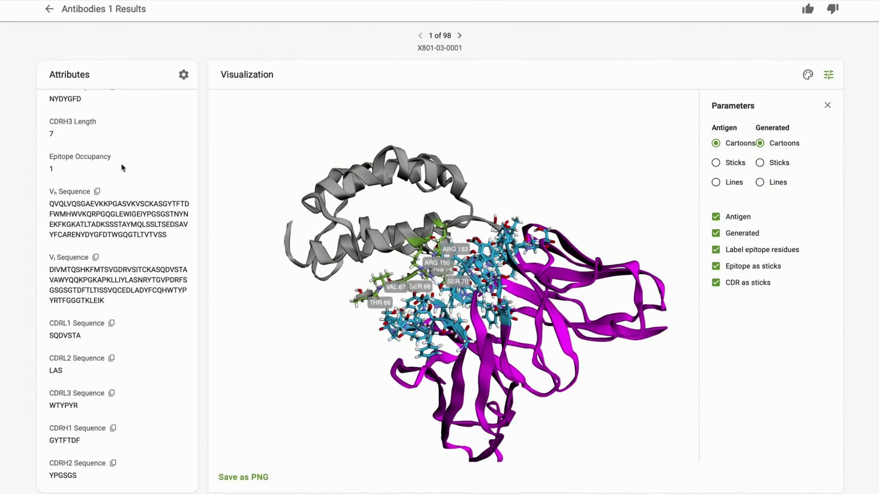
# Return to the Antibodies 1 results and set up an export as .pdb and .csv files.
pyautogui.click(49, 10)
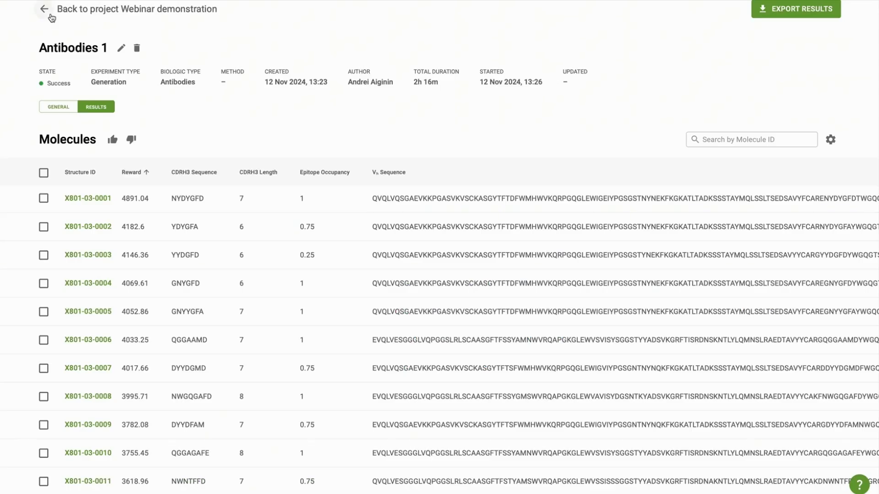
pyautogui.click(777, 19)
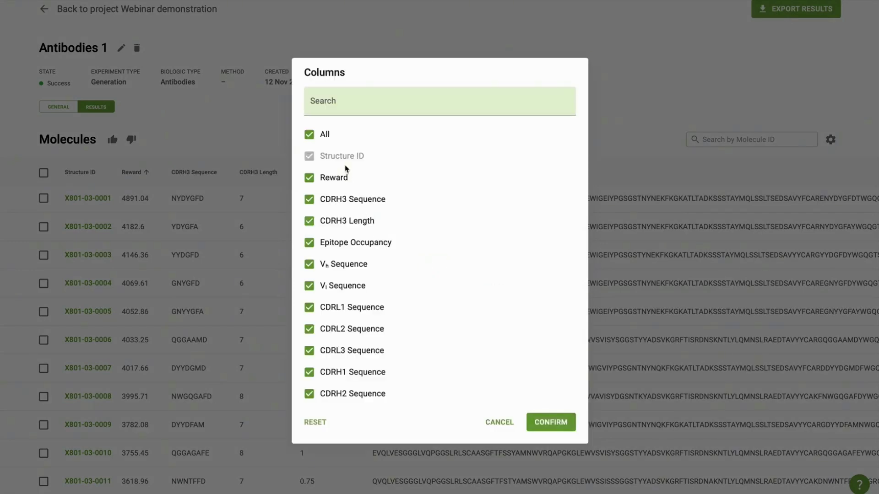
pyautogui.click(538, 419)
pyautogui.click(415, 238)
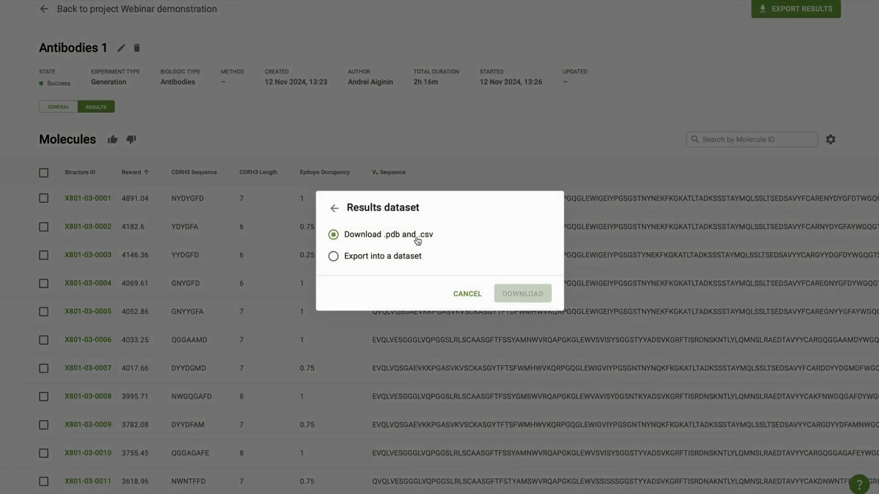